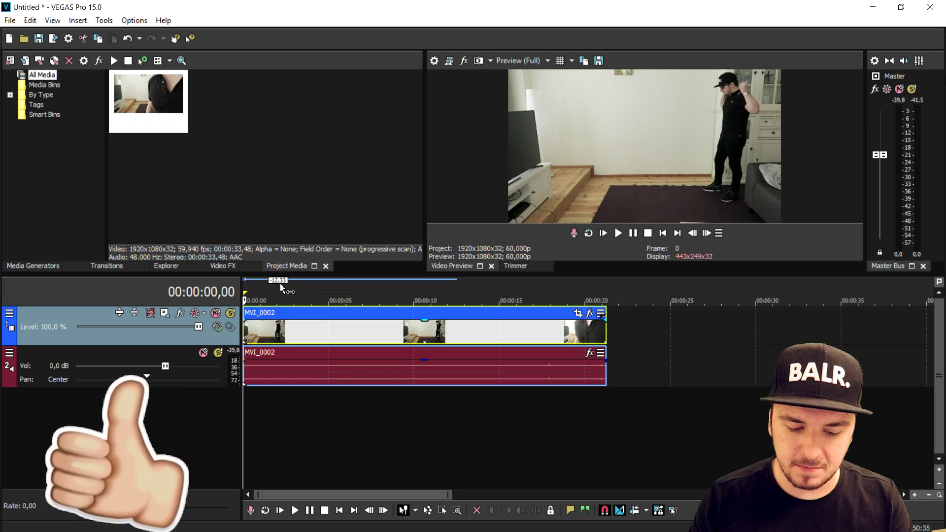
- Play the opening of the MVI_0002 clip and examine the hand gesture at about 00:00:01,18
scroll(276, 284, "up", 2)
key("space")
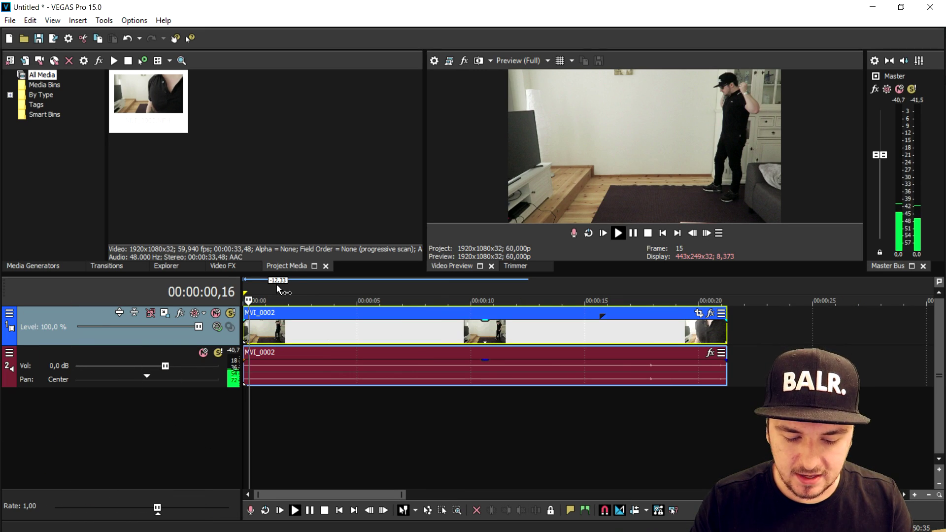
key("space")
left_click(273, 297)
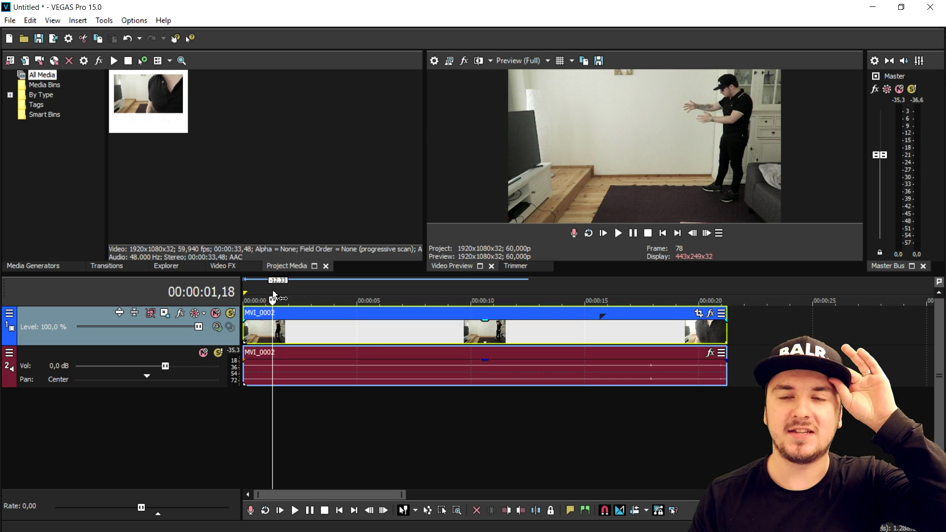
scroll(303, 350, "down", 1)
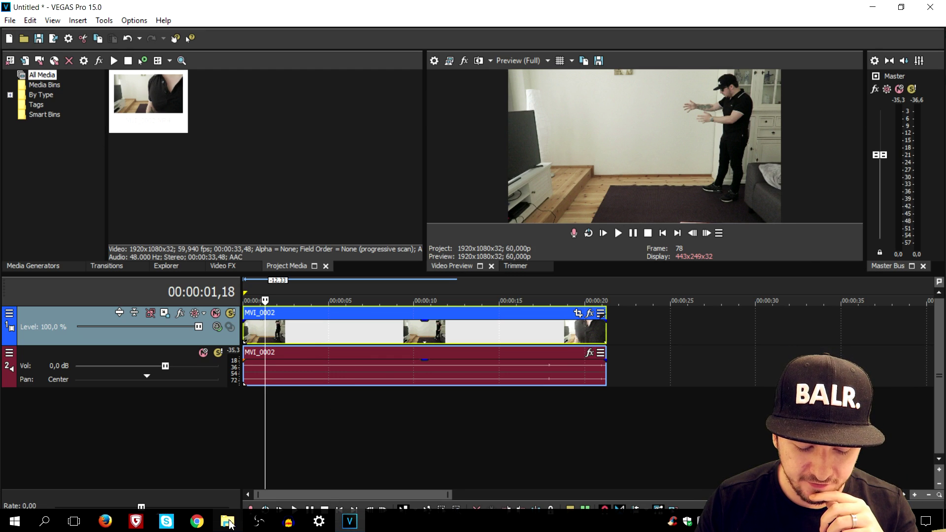
- Add the Portal video from the project folder to the timeline, after the MVI_0002 clip
left_click(227, 523)
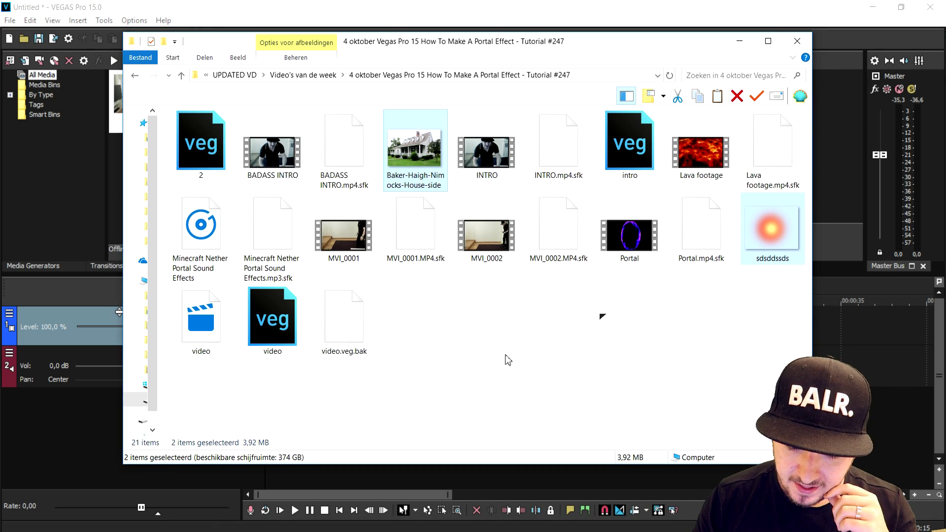
left_click(629, 253)
left_click_drag(923, 425, 710, 329)
- Insert a new video track above the footage and move the Portal clip onto it, overlapping MVI_0002
right_click(662, 318)
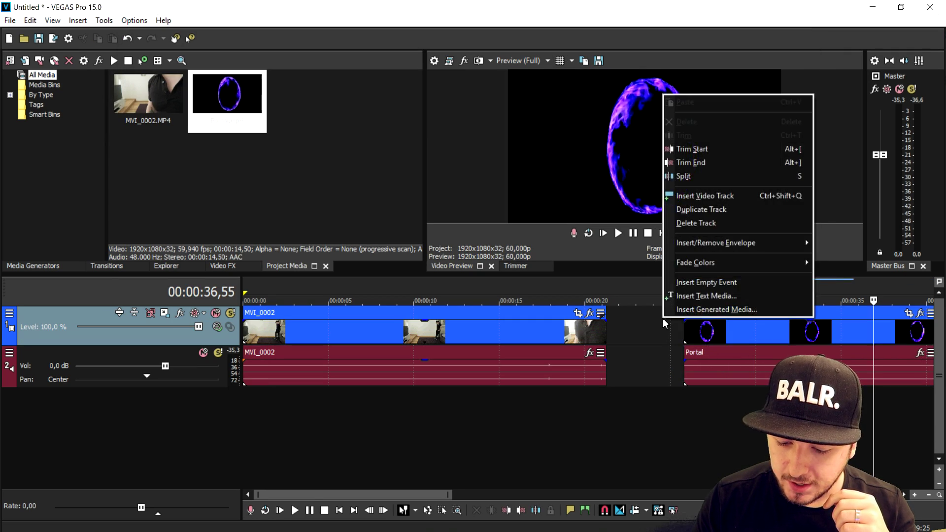
left_click(700, 211)
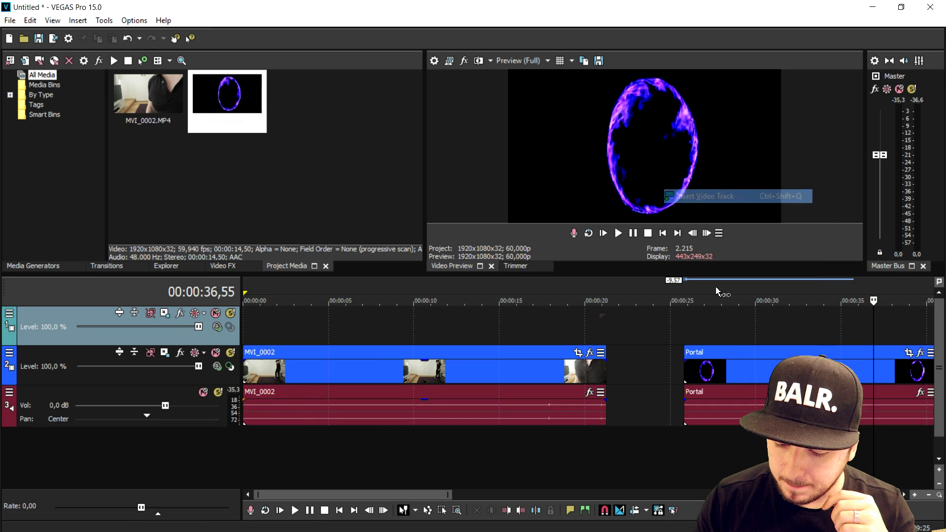
left_click(744, 369)
left_click_drag(731, 370, 371, 328)
- Delete the Portal clip's audio event from the audio track
left_click(418, 412)
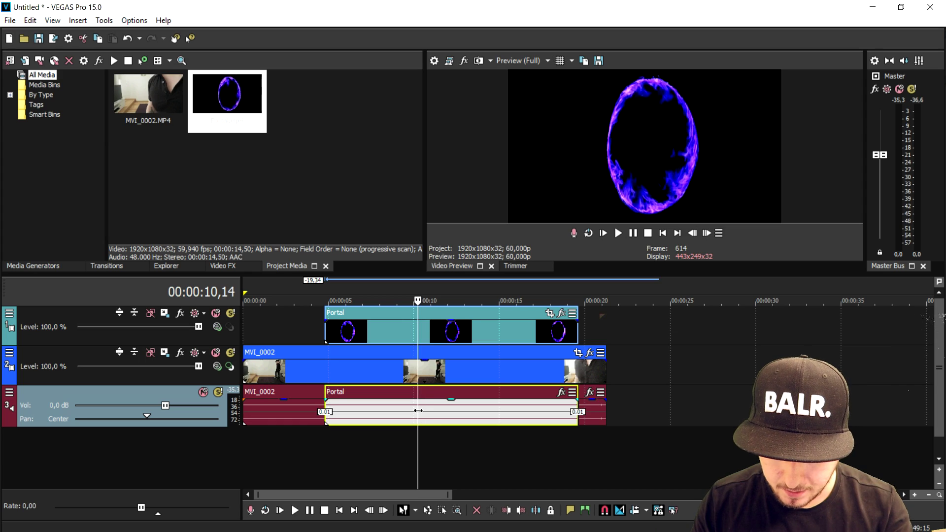
left_click_drag(474, 414, 494, 410)
key("Delete")
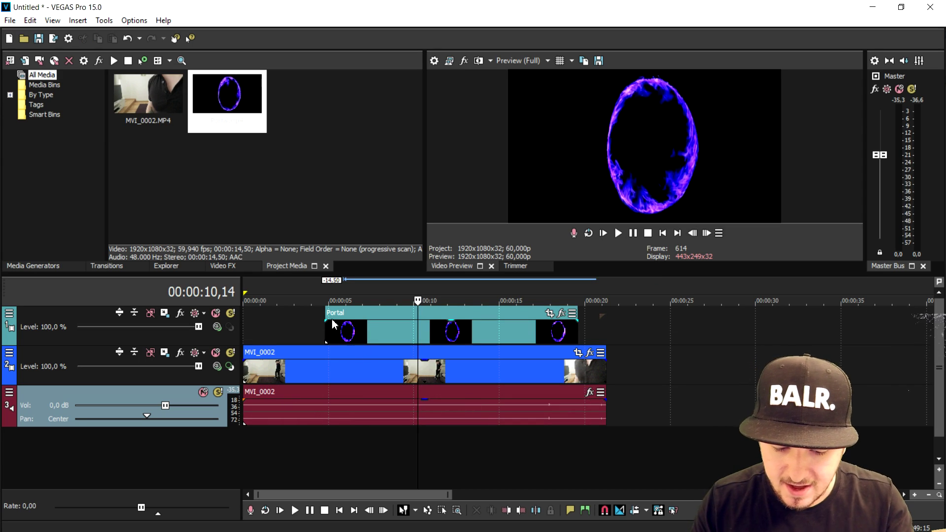
- Try the Screen compositing mode on the Portal track and undo it
left_click(365, 340)
left_click(372, 338)
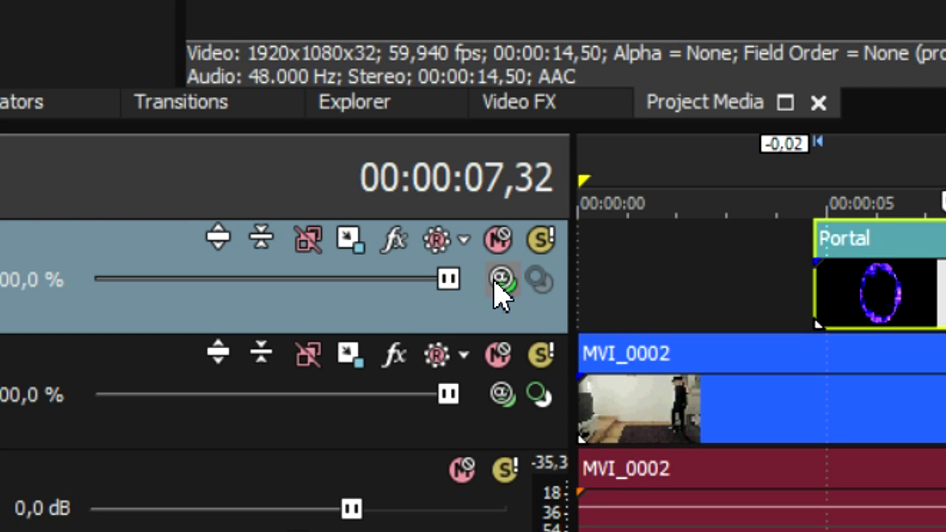
left_click(217, 329)
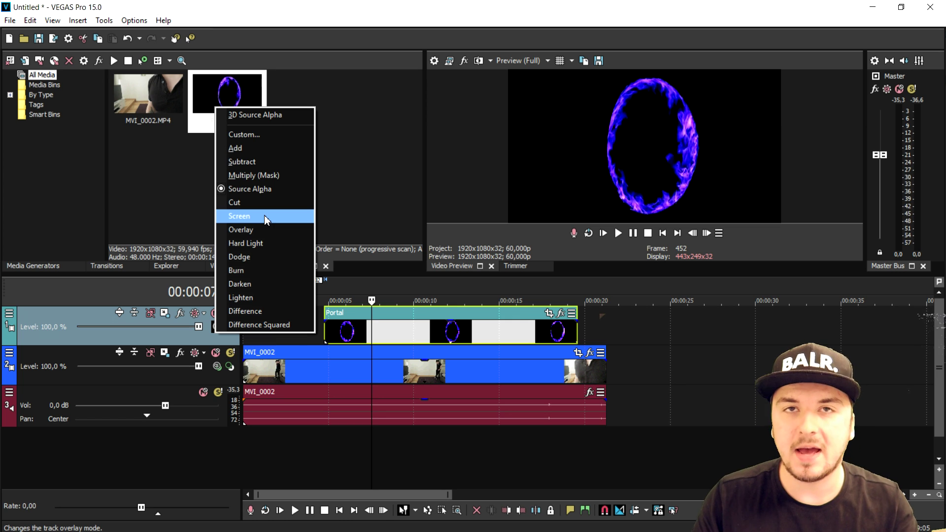
left_click(265, 217)
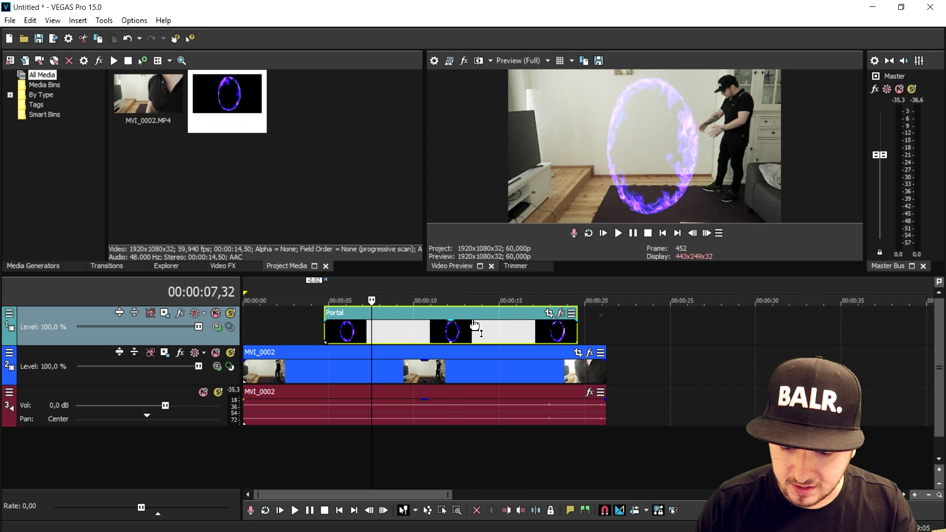
scroll(469, 336, "up", 3)
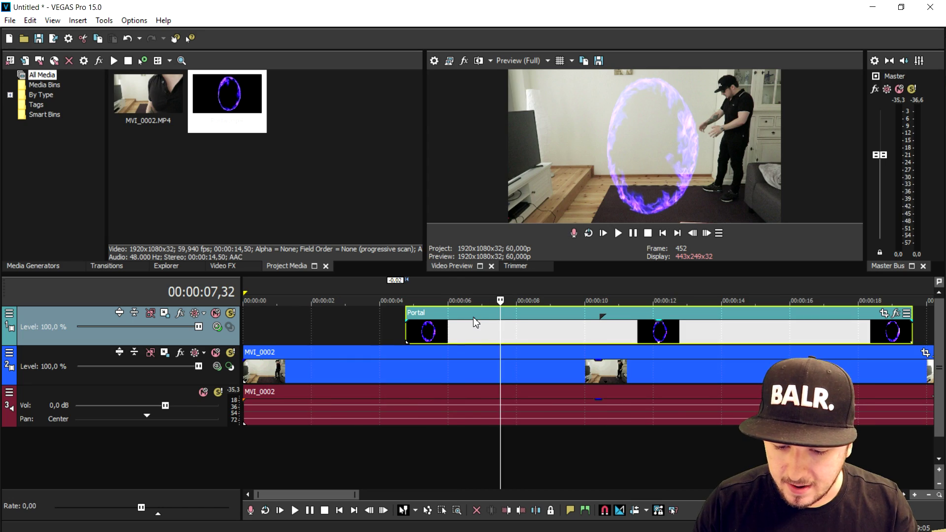
scroll(469, 336, "down", 1)
left_click(454, 331)
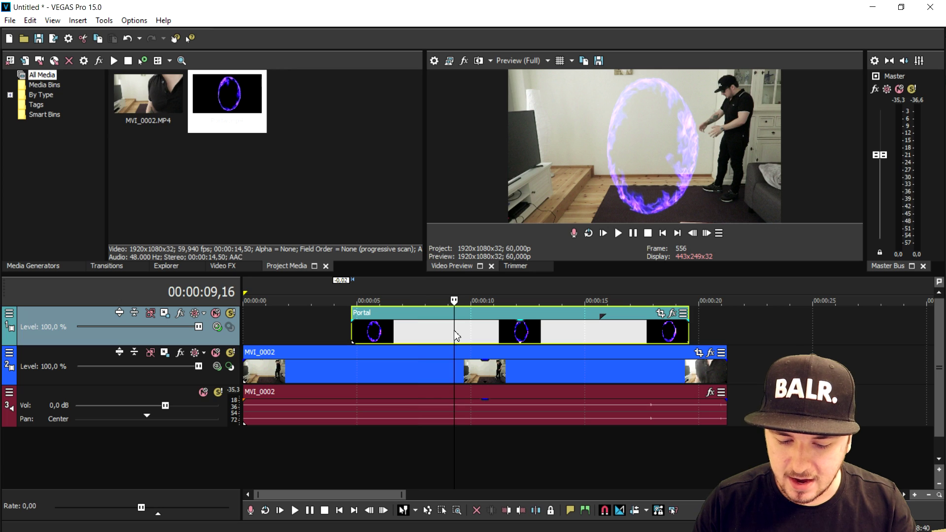
key("ctrl+z")
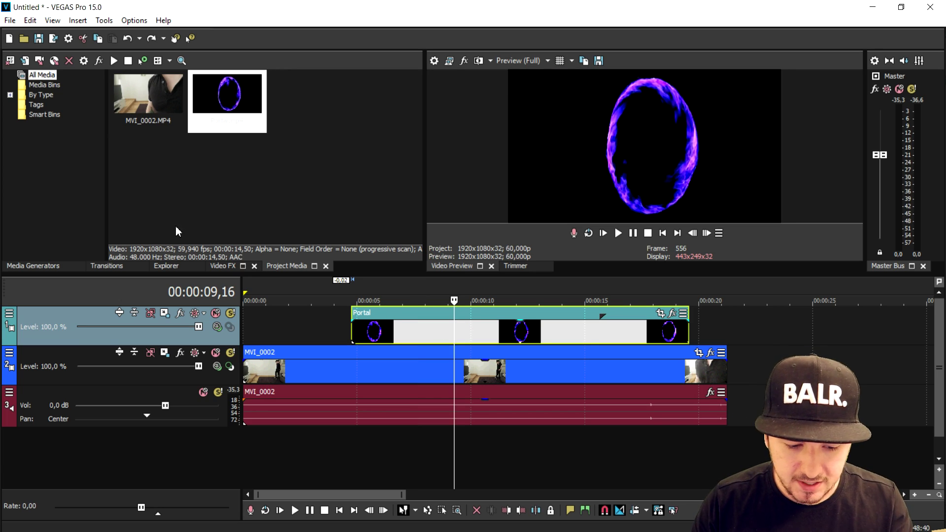
- Apply the default Chroma Keyer effect to the Portal clip, key out black, and raise the blur amount slightly
left_click(222, 267)
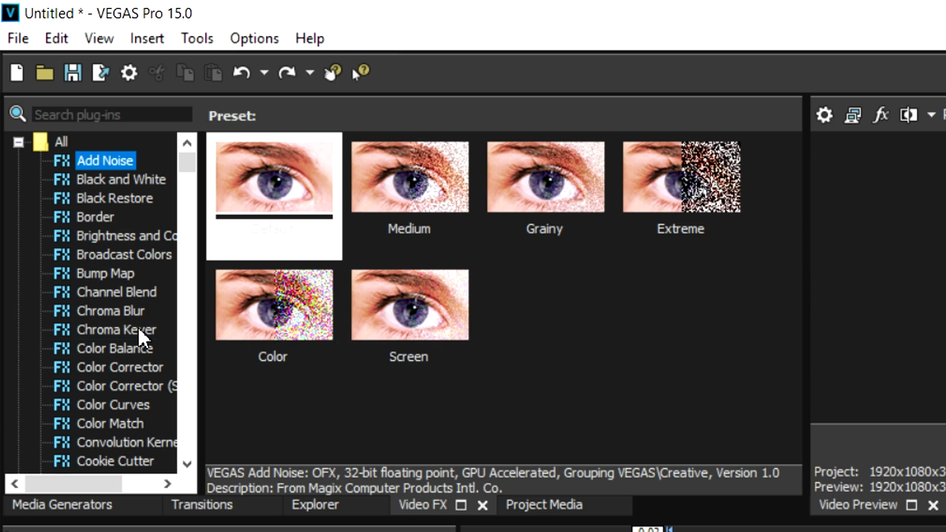
left_click(141, 331)
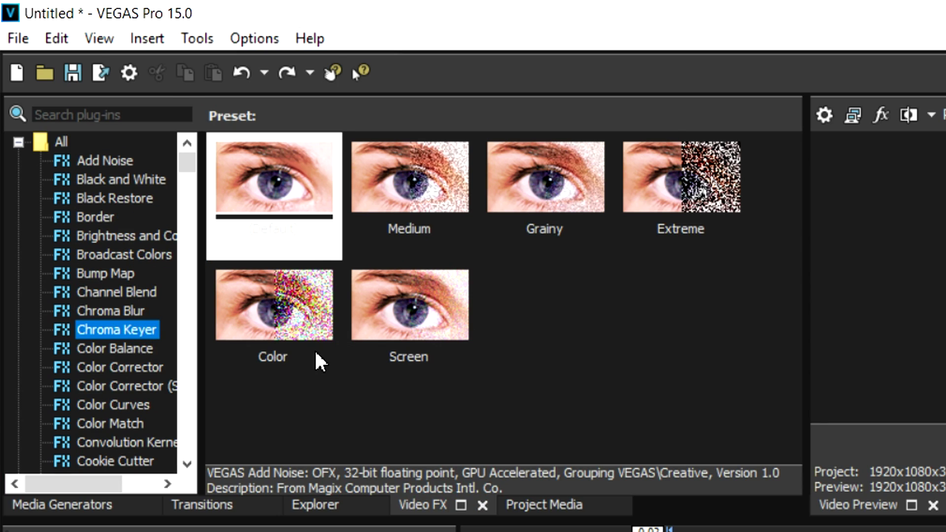
left_click_drag(144, 94, 433, 276)
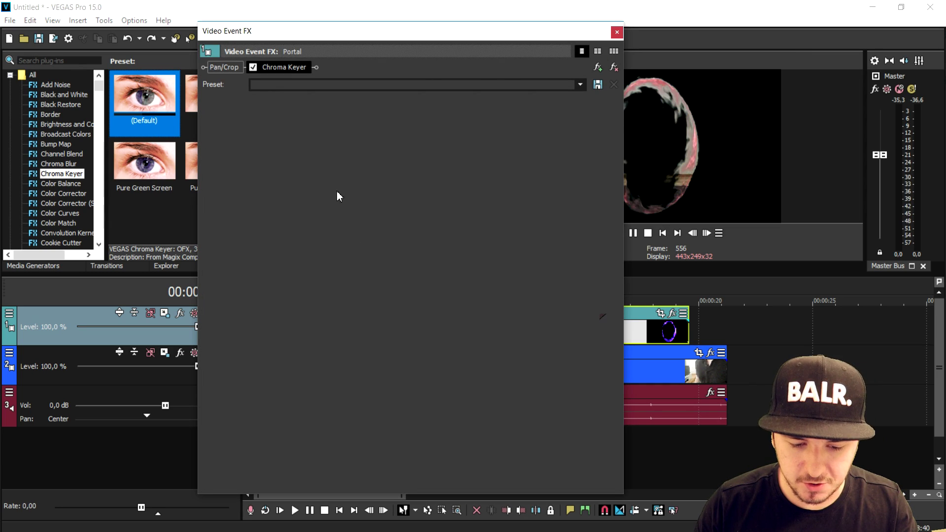
left_click(297, 127)
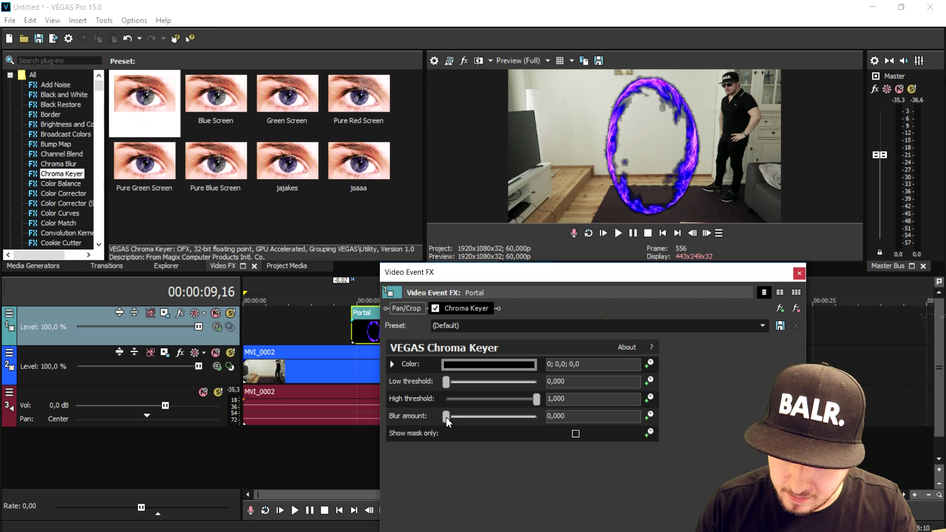
mouse_move(446, 418)
left_mouse_down()
mouse_move(469, 422)
mouse_move(461, 419)
left_mouse_up()
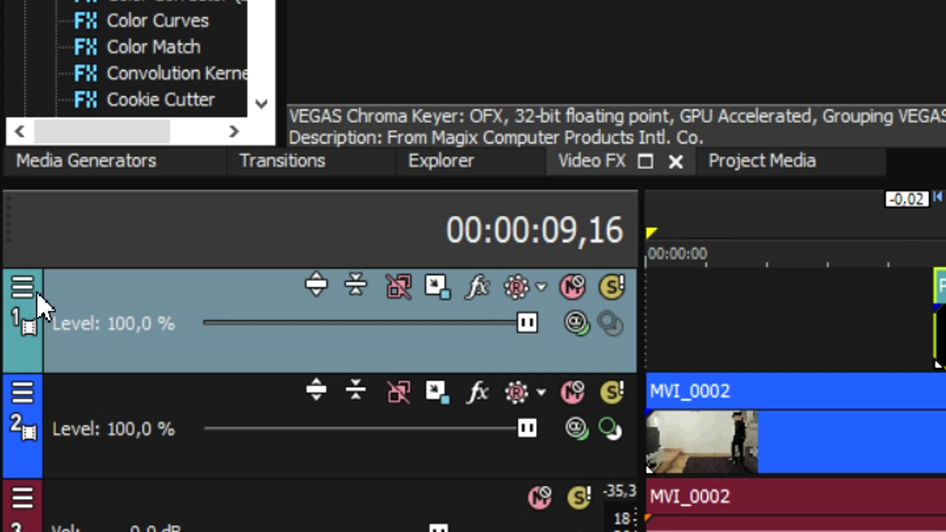
- Check which controls are enabled in the visible button set for the video track headers
left_click(9, 313)
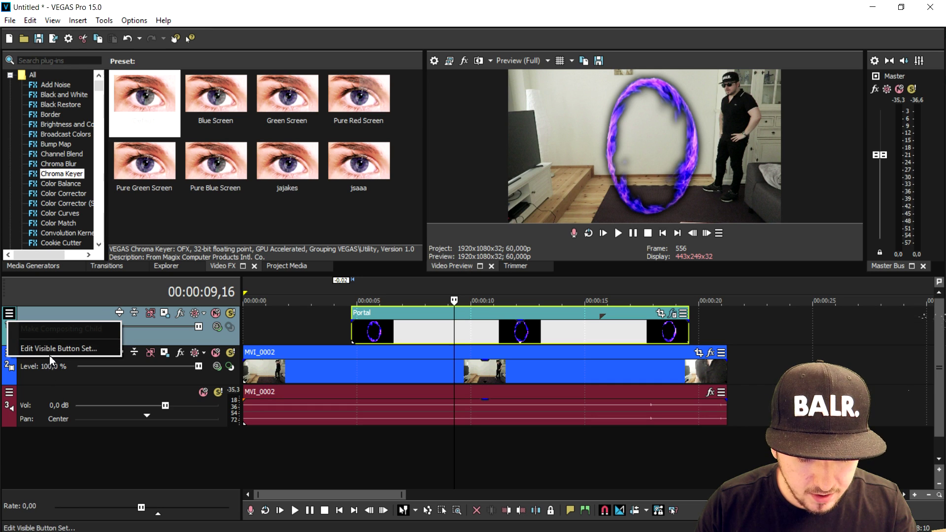
left_click(50, 351)
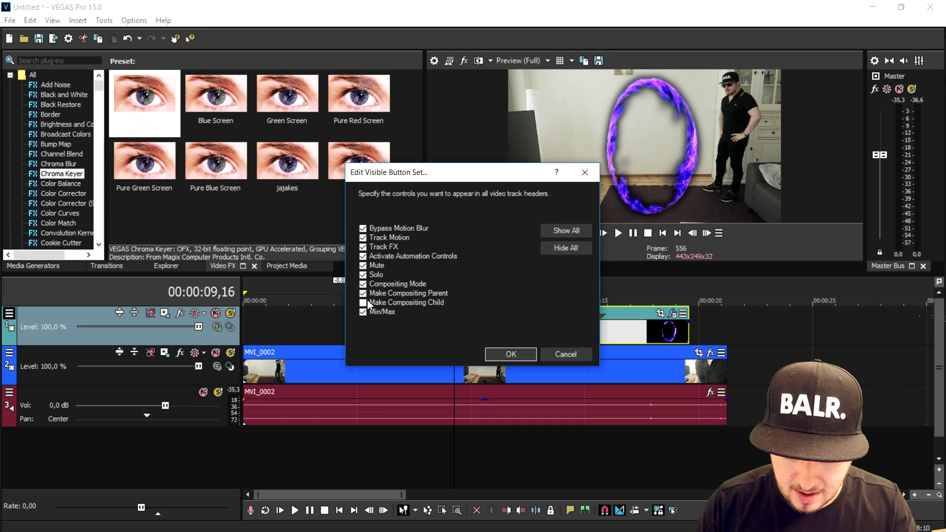
key("Return")
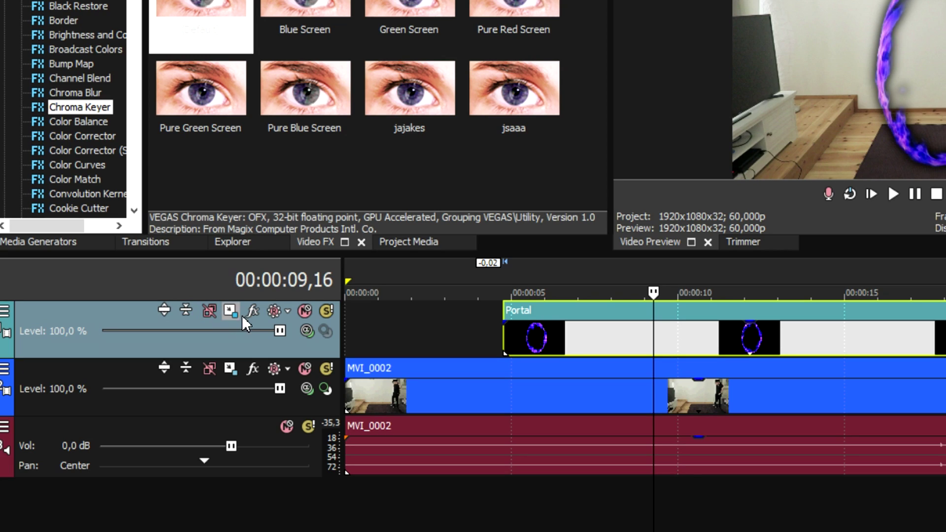
- Use Track Motion on the Portal track to shrink it to about 1149 by 647 at X -87, Y 130
left_click(166, 314)
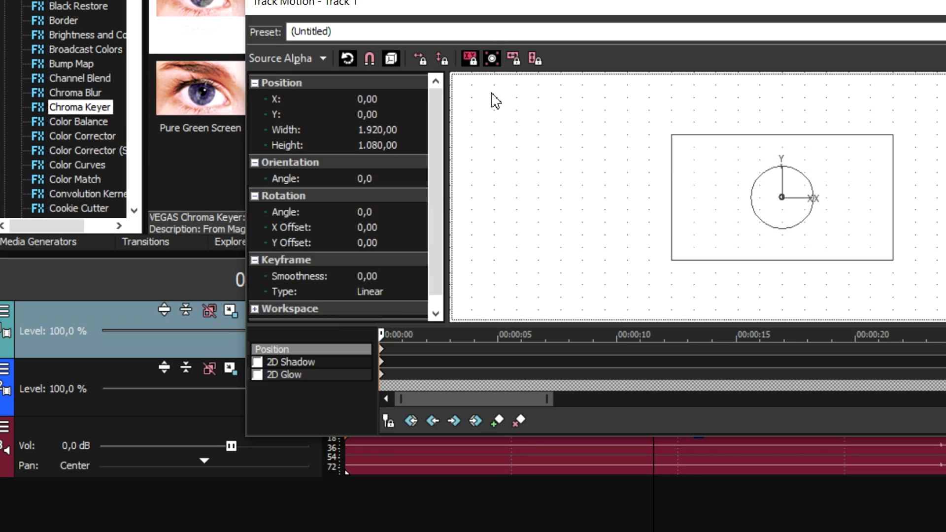
left_click_drag(444, 4, 367, 177)
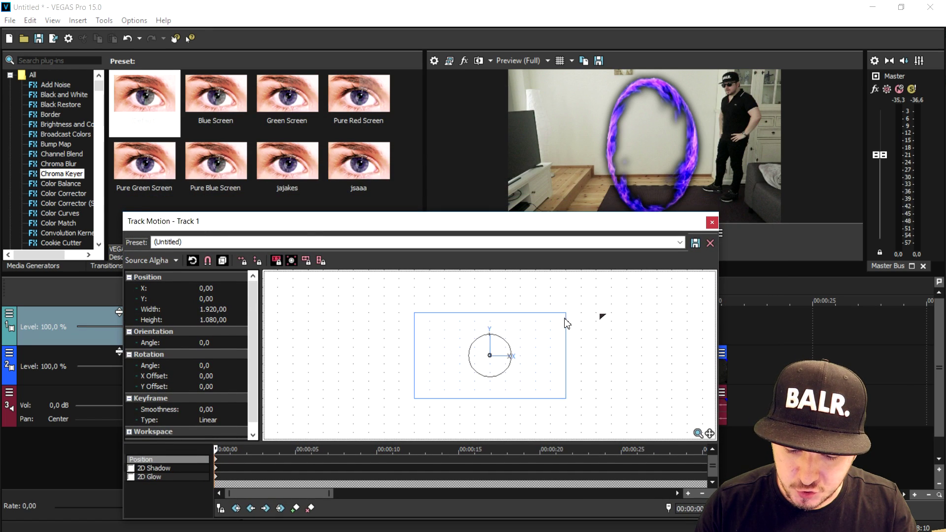
left_click_drag(565, 314, 527, 325)
scroll(539, 338, "up", 2)
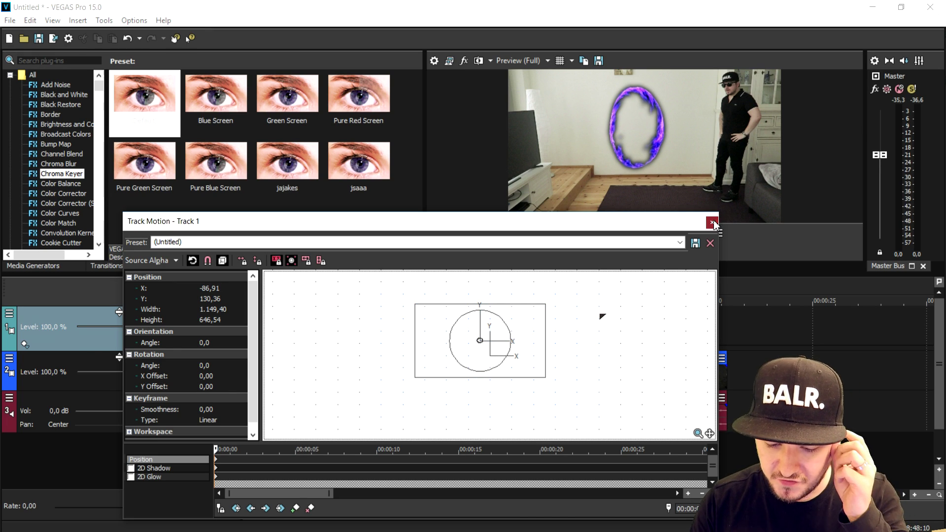
left_click(713, 223)
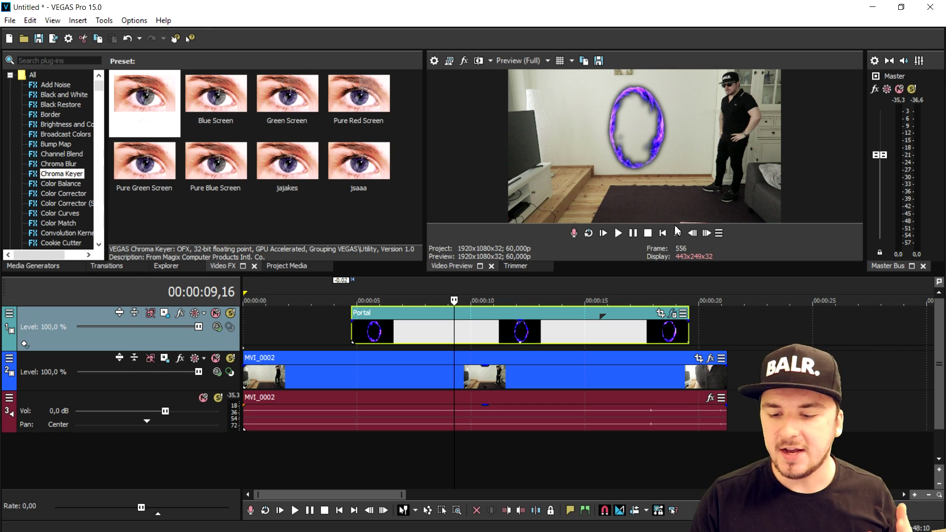
- Shift the Portal clip about 4.6 seconds later and step through MVI_0002 frame by frame for the gesture
left_click(409, 331)
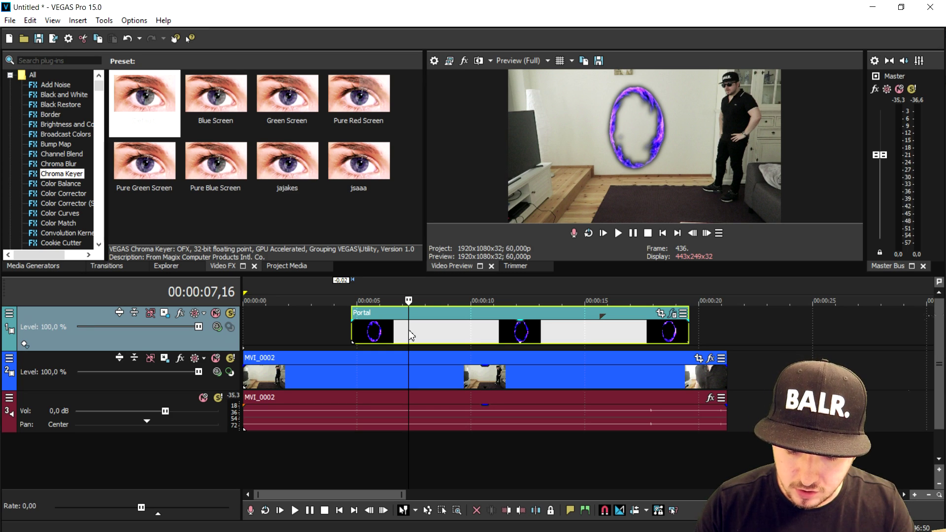
left_click_drag(409, 336, 509, 335)
left_click(355, 323)
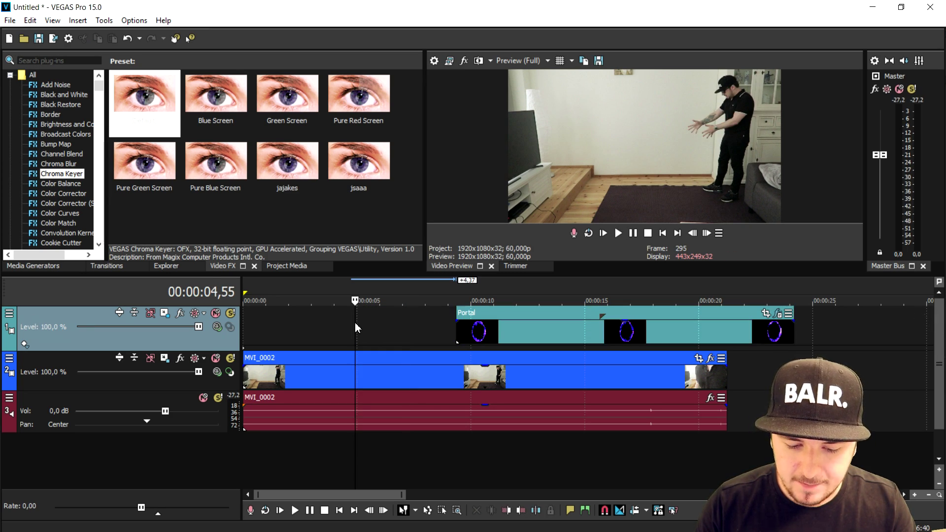
scroll(528, 336, "up", 2)
left_click(706, 233)
left_click(707, 233)
left_click(707, 234)
left_click(707, 233)
left_click(707, 233)
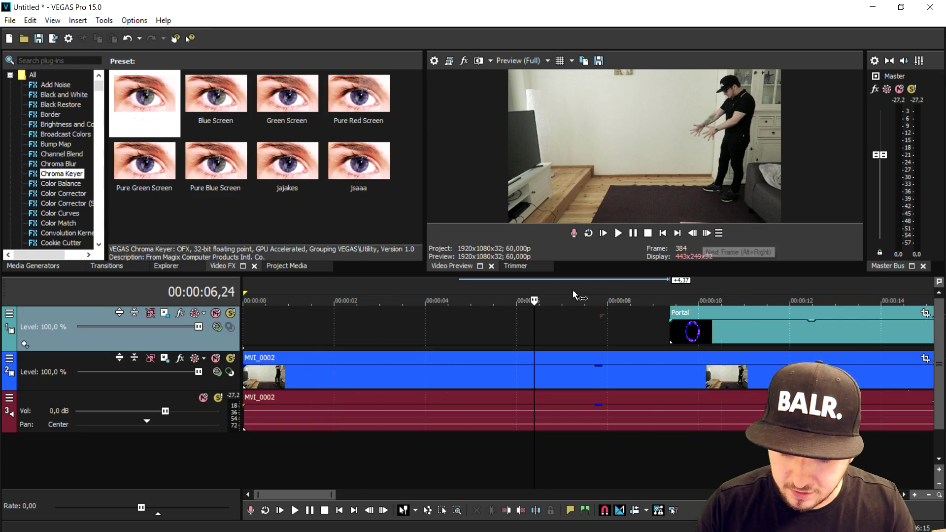
scroll(573, 295, "down", 3)
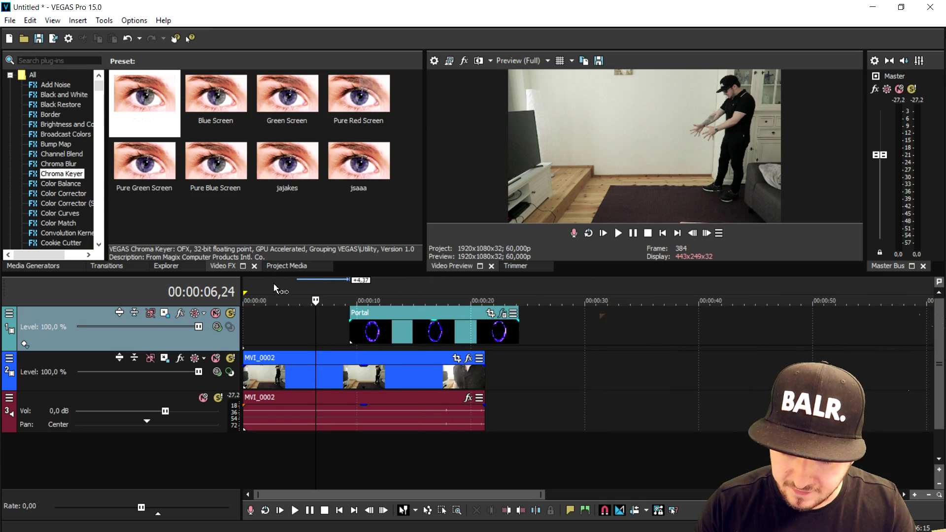
- Locate the outstretched-hands gesture near the beginning of MVI_0002 and move the Portal clip's start to about 00:00:00,40
left_click(274, 283)
scroll(473, 285, "up", 4)
left_click(288, 288)
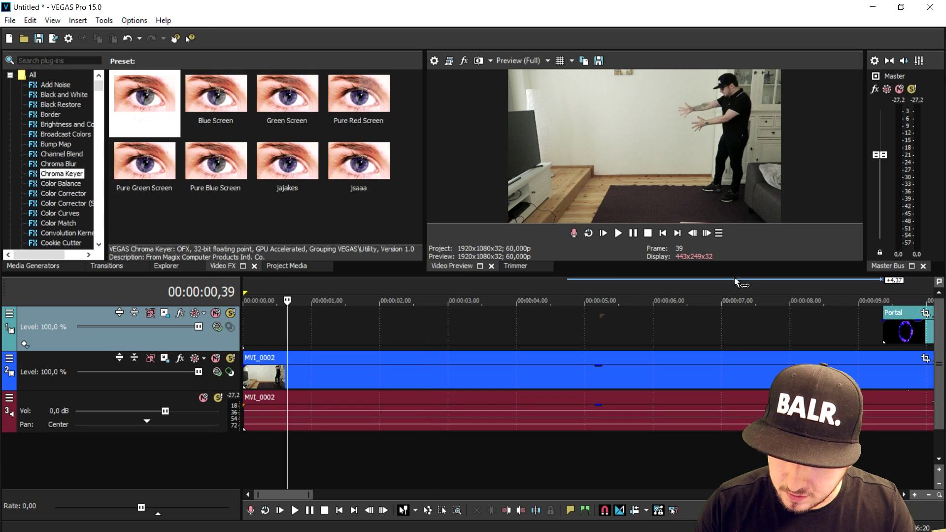
left_click(707, 233)
scroll(731, 315, "down", 3)
left_click_drag(732, 333, 339, 329)
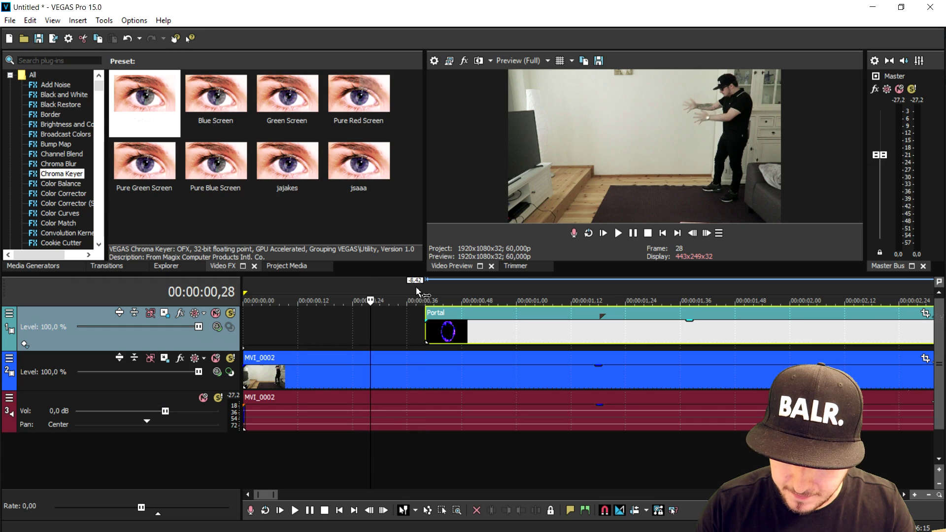
- Add a fade-in of 00:00:00,05 to the start of the Portal clip and check its first frames
left_click(706, 237)
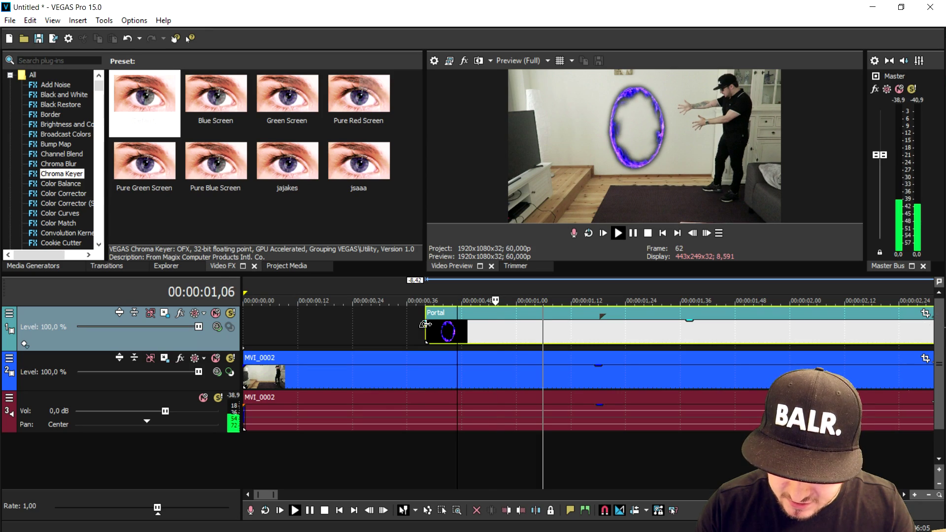
left_click_drag(425, 321, 446, 321)
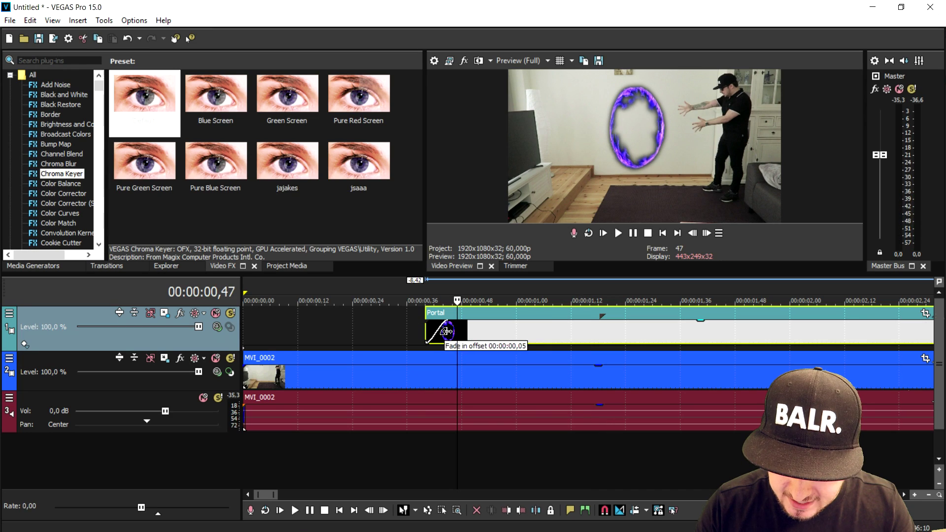
left_click(426, 330)
left_click(701, 235)
scroll(474, 336, "down", 3)
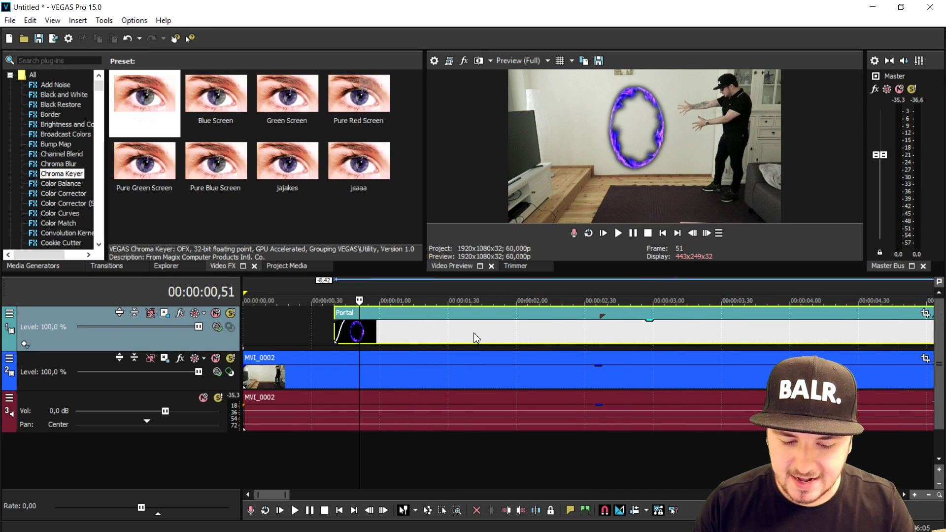
- Insert a new video track above the Portal track and place the Baker-Haigh-Nimocks-House-side image on it near the Portal clip's start
scroll(408, 344, "up", 1)
scroll(421, 344, "down", 1)
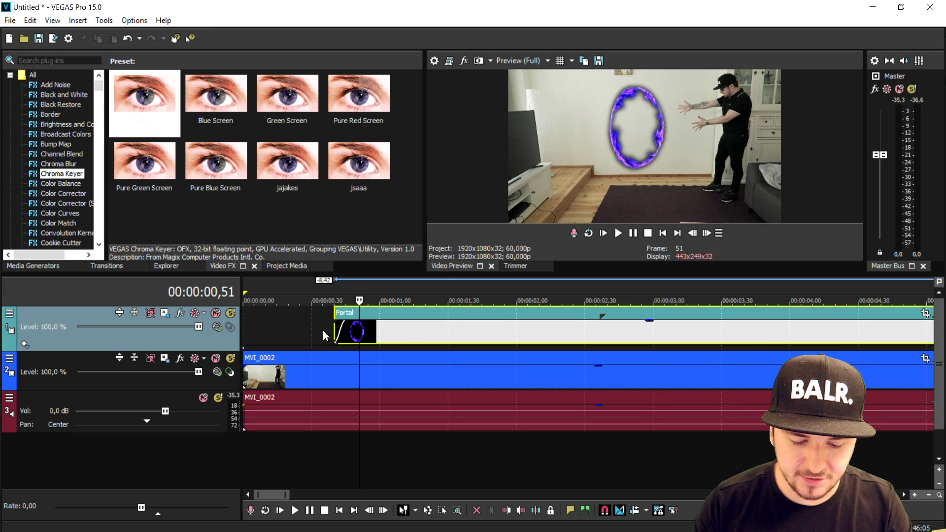
right_click(299, 320)
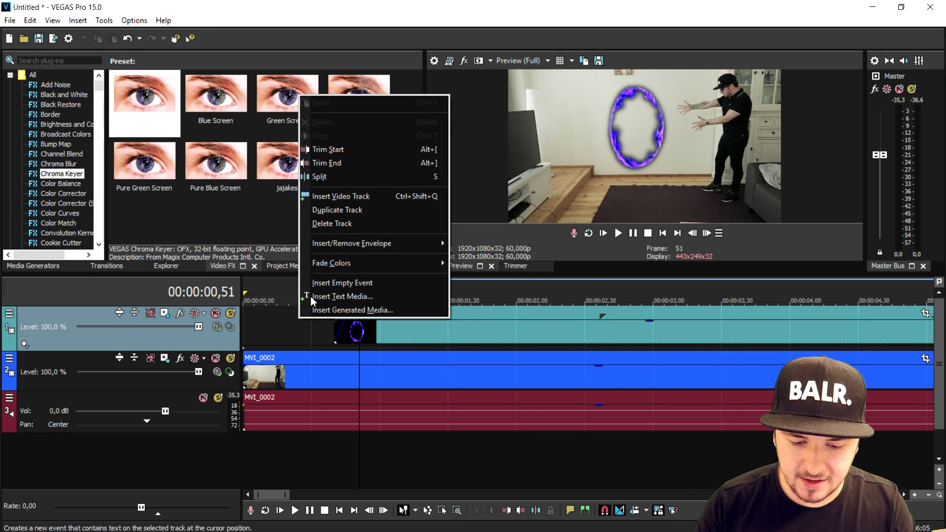
left_click(348, 196)
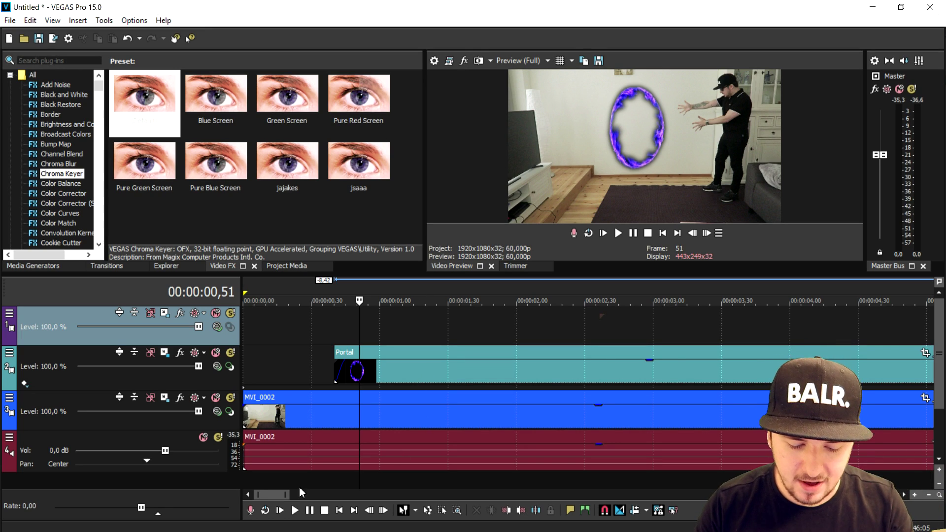
left_click(227, 521)
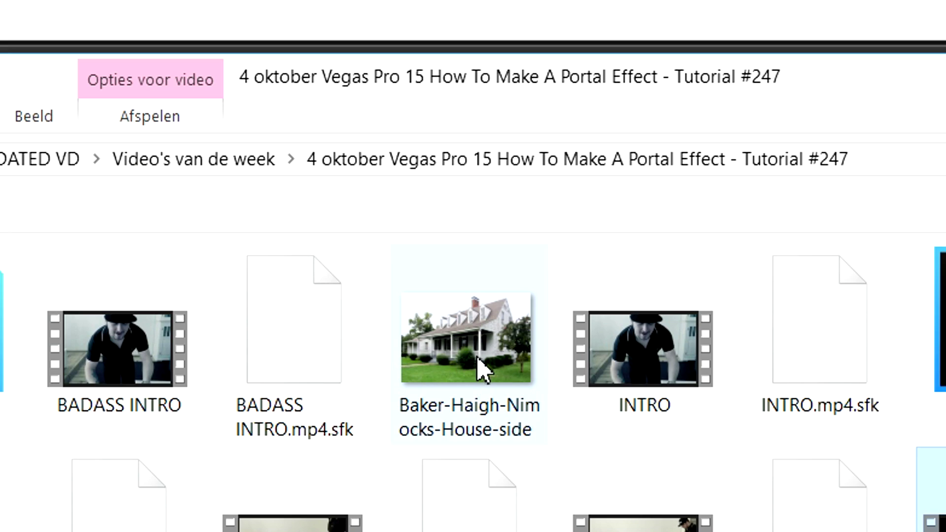
left_click_drag(480, 367, 369, 318)
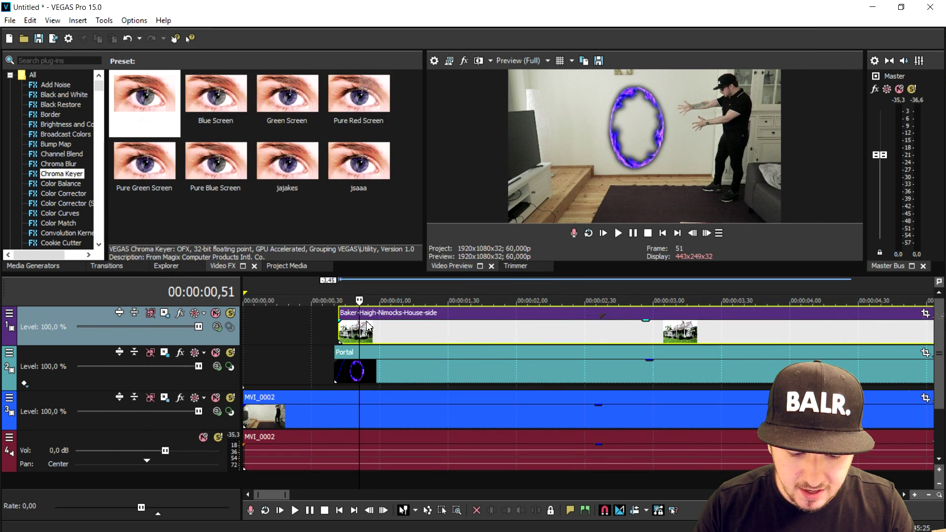
- Line up the house image's start with the Portal clip's start and give it a matching short fade-in
scroll(385, 380, "up", 3)
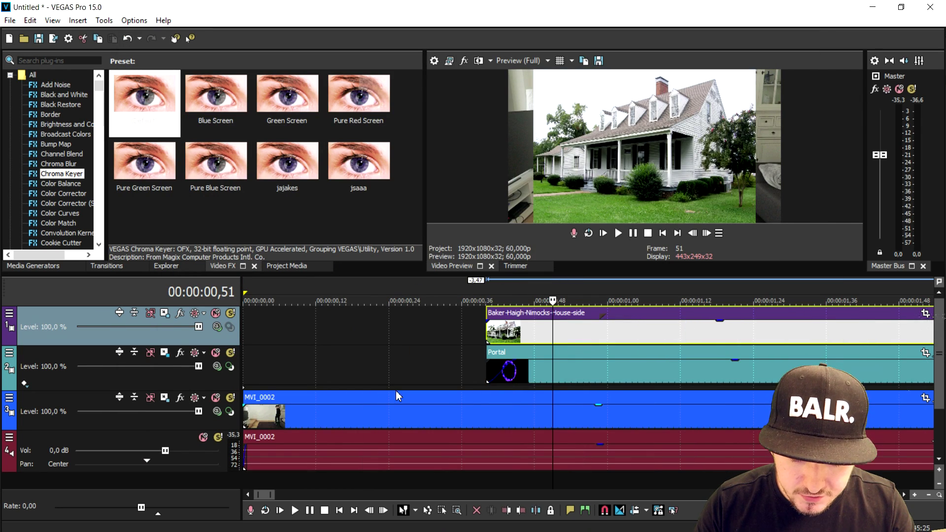
left_click(512, 364)
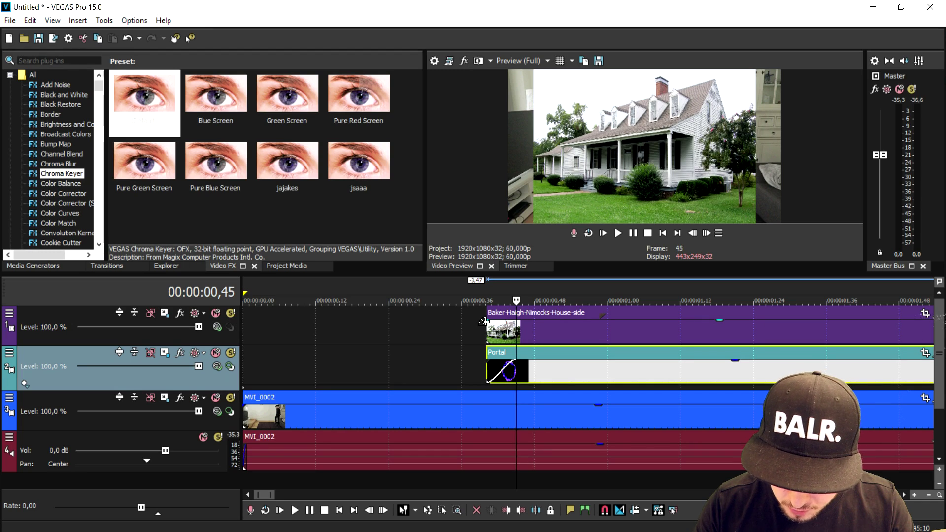
left_click(508, 331)
scroll(553, 340, "down", 1)
scroll(528, 335, "down", 2)
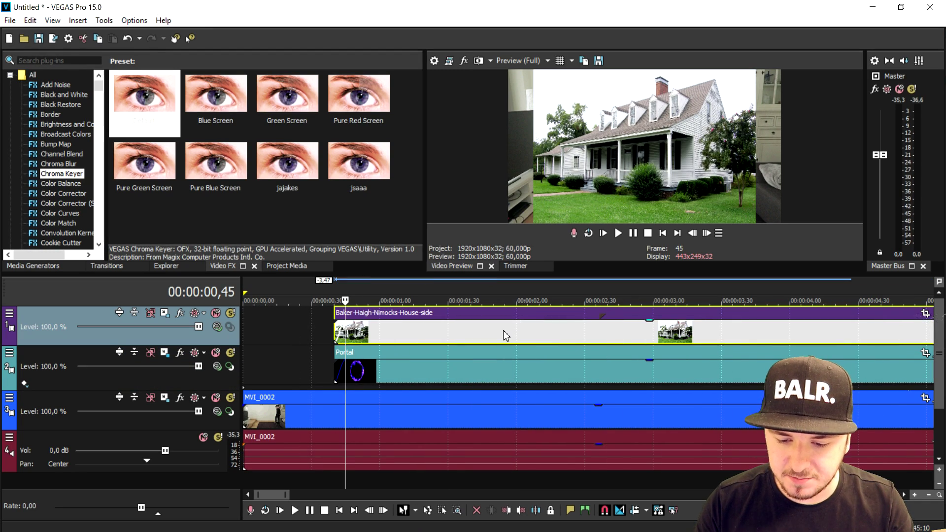
scroll(444, 332, "down", 1)
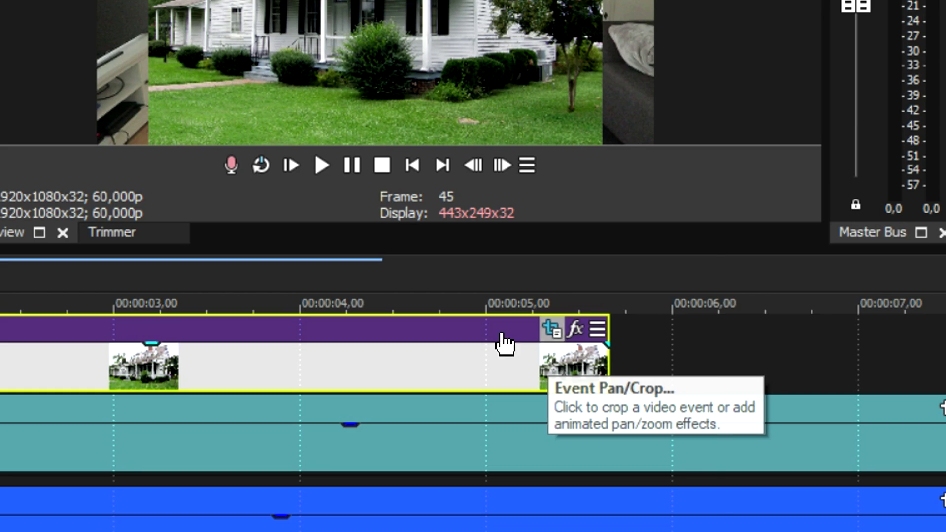
- Move the house image's track below the Portal track so that the portal ring overlays the house
left_click(731, 314)
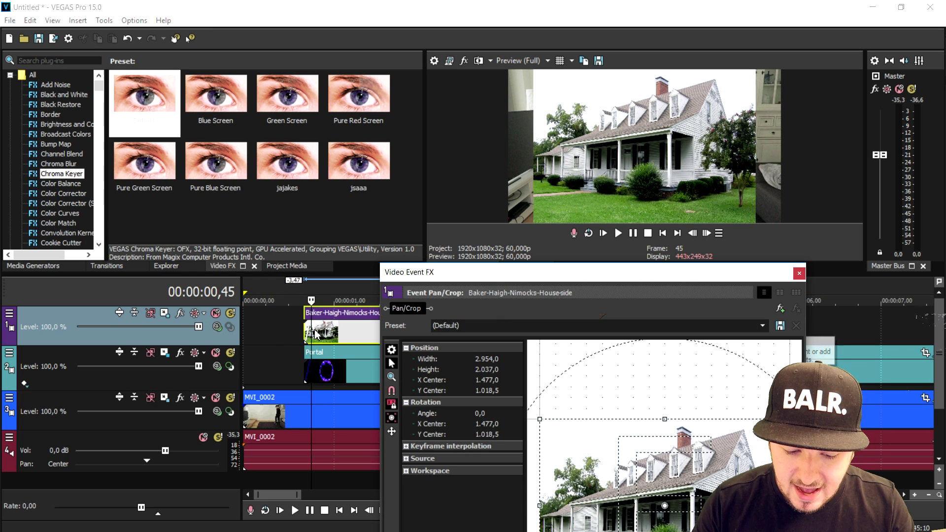
left_click(799, 275)
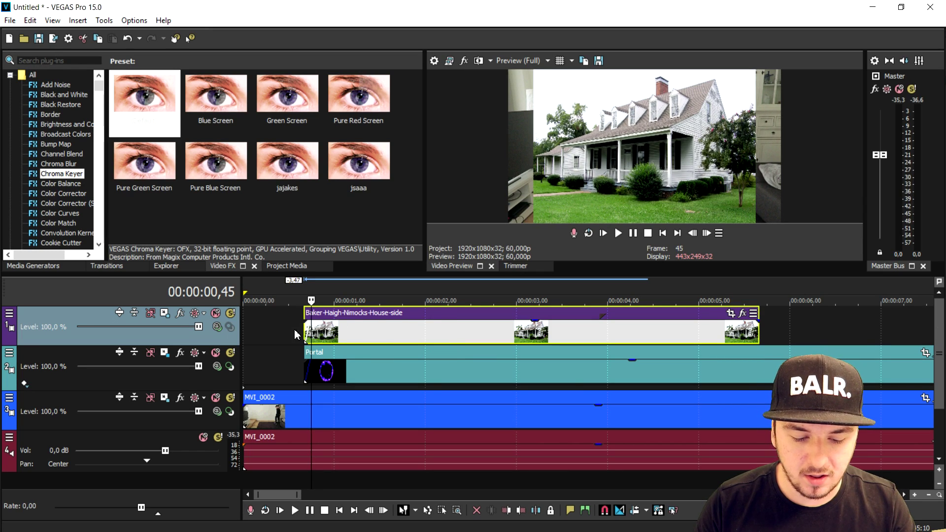
left_click_drag(206, 336, 212, 380)
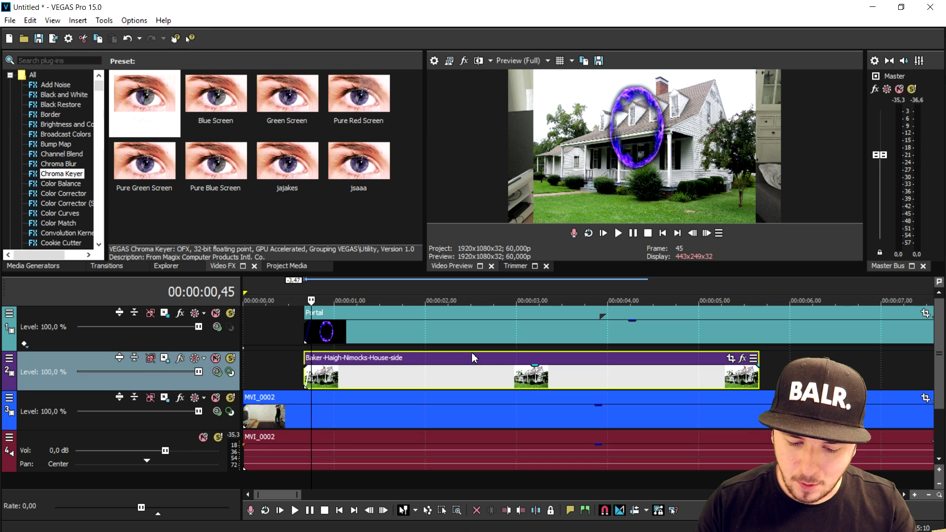
scroll(539, 379, "down", 2)
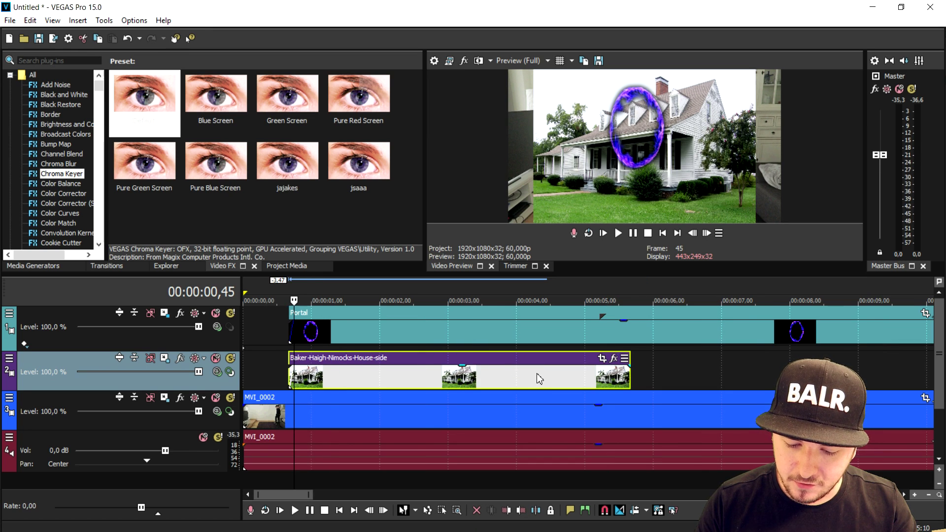
- Enable a mask in the house image's Event Pan/Crop and draw an upright oval mask around the porch
left_click(602, 359)
left_click_drag(542, 270, 223, 63)
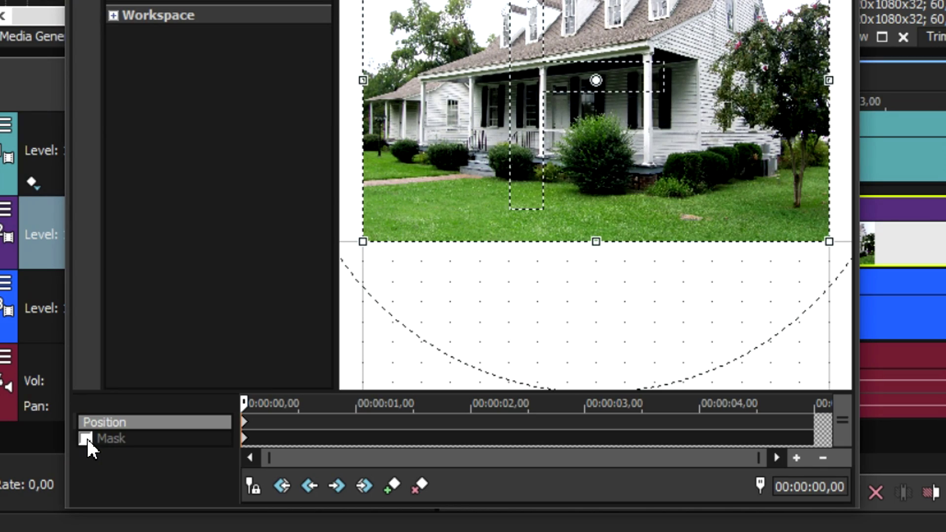
left_click(86, 438)
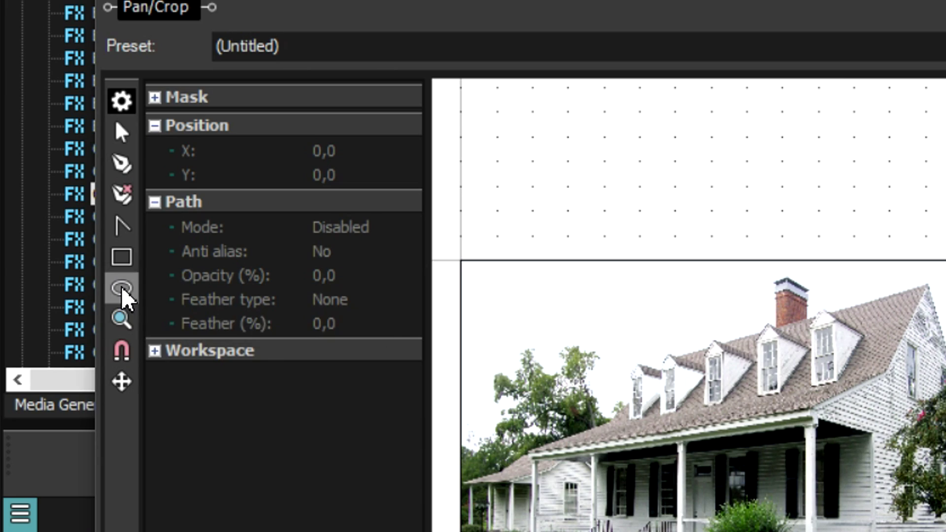
left_click(122, 290)
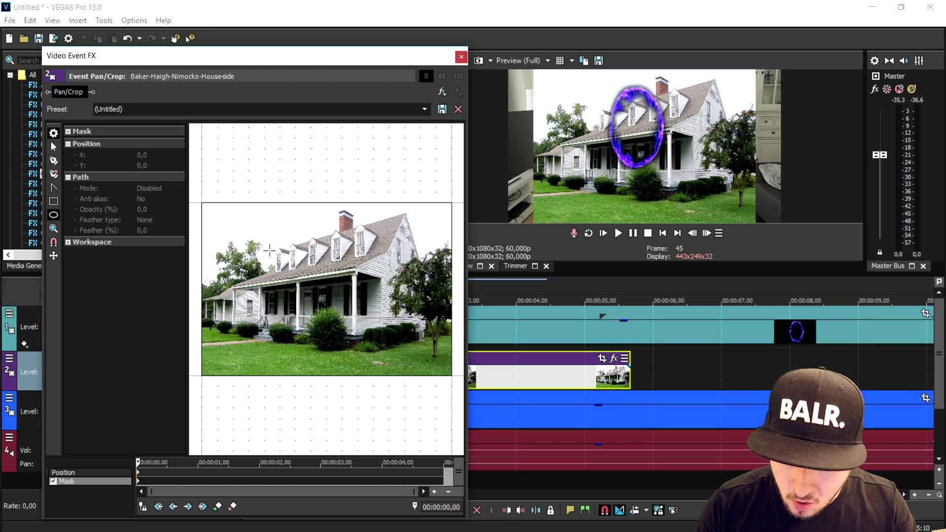
left_click_drag(269, 251, 325, 343)
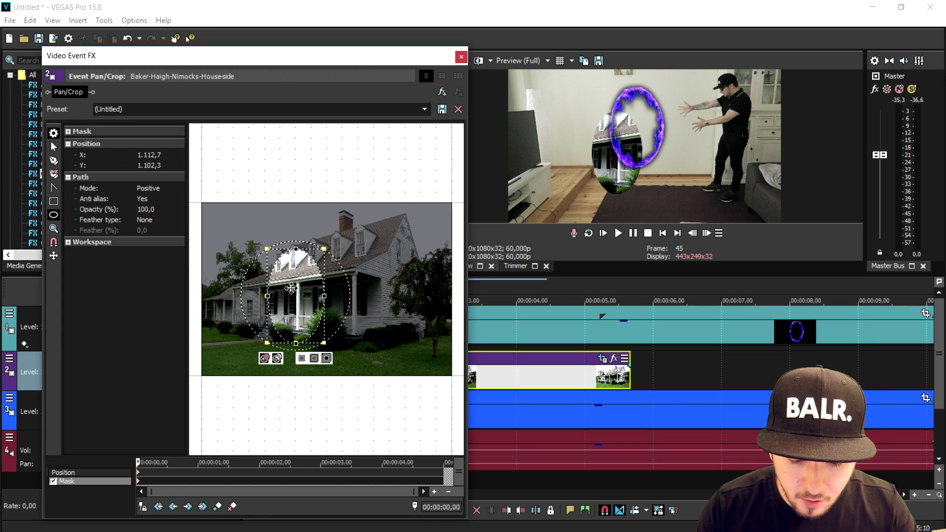
- Reposition the oval mask to about X 1.356,8, Y 836,4 and adjust its height to fit inside the portal ring
left_click_drag(308, 285, 317, 281)
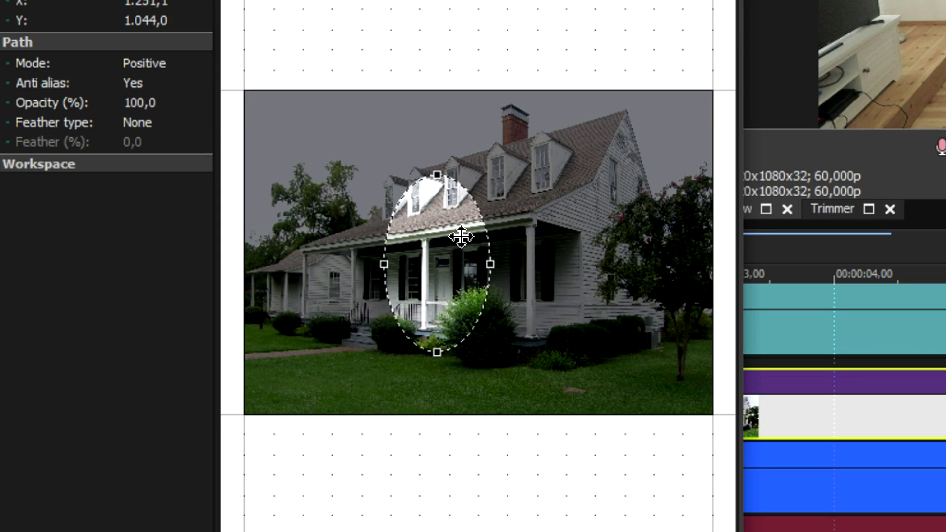
left_click_drag(461, 237, 479, 197)
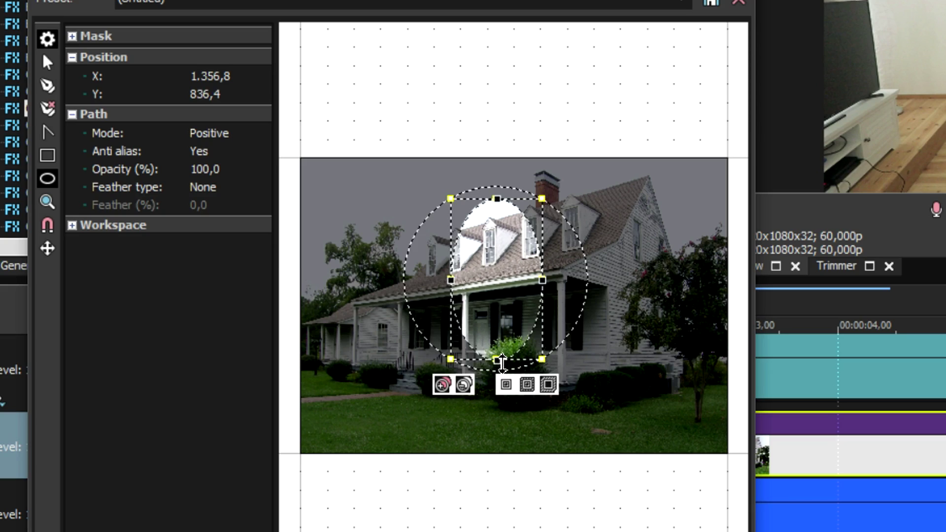
left_click_drag(498, 380, 503, 351)
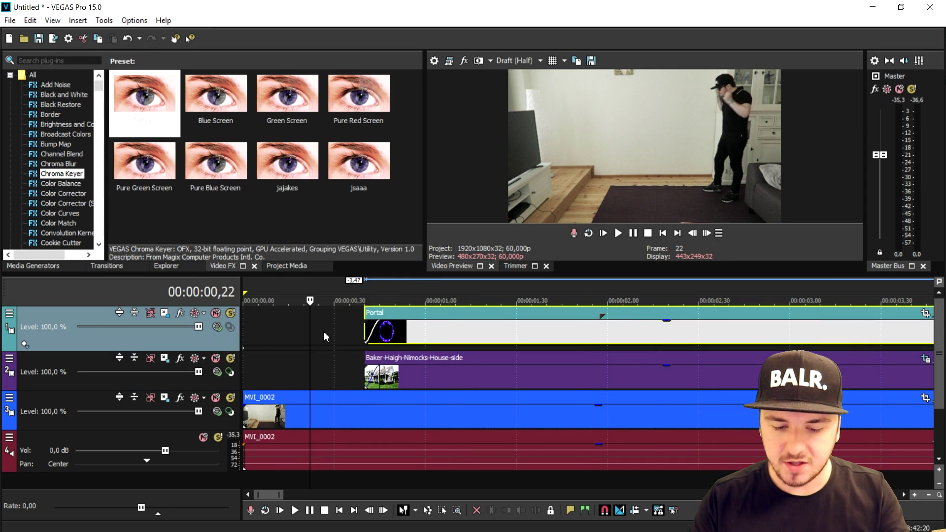
- Insert another video track at the top and paste a copy of the Portal clip there, aligned with the original's start
right_click(342, 326)
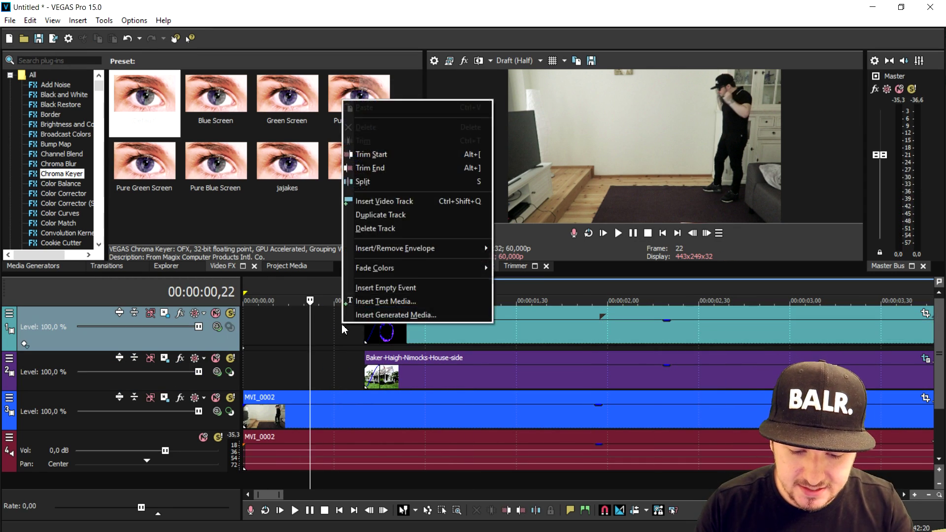
left_click(422, 202)
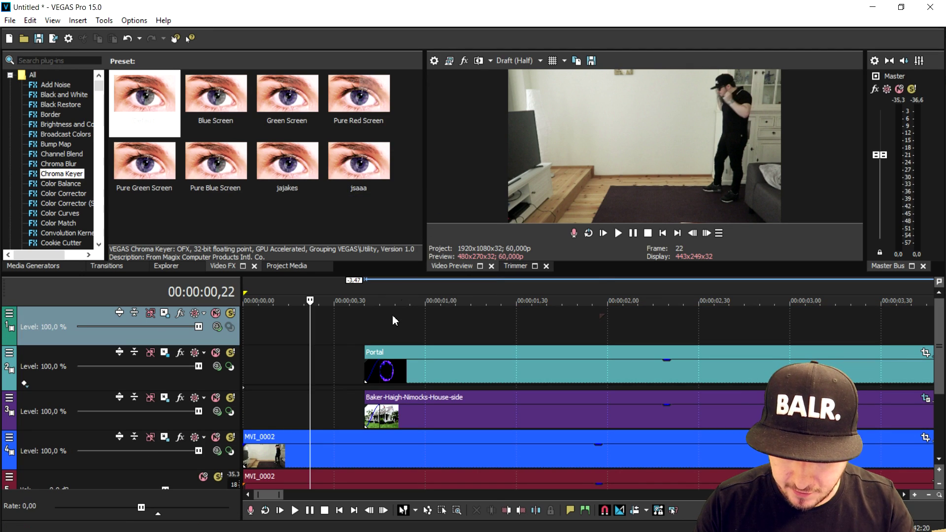
left_click(401, 379)
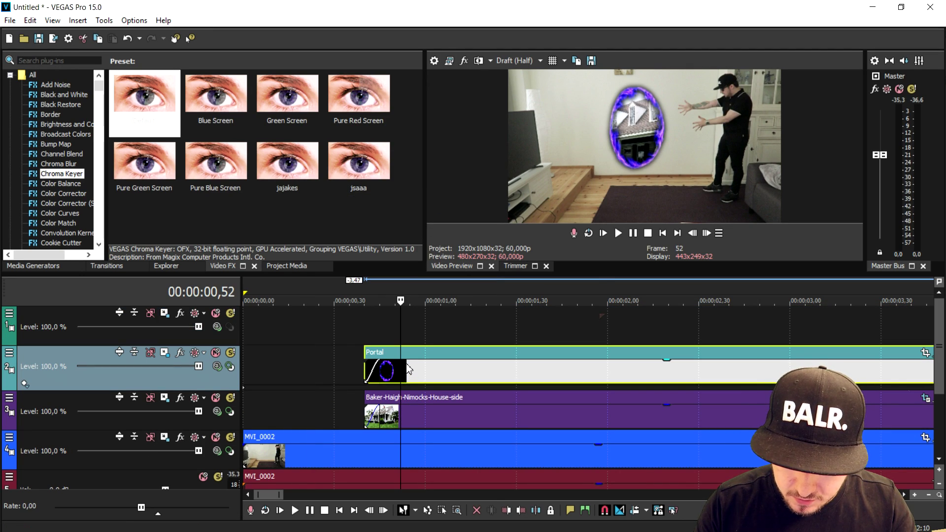
left_click(365, 327)
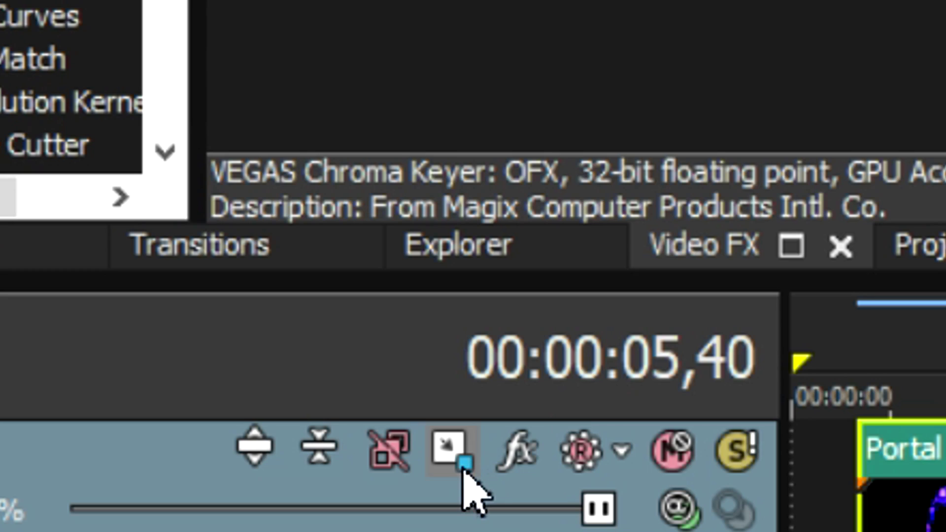
- Use Track Motion on the copied Portal's track to shrink it to about 989 by 556, rotate it -88,5° and place it at X 91, Y -374
left_click(166, 315)
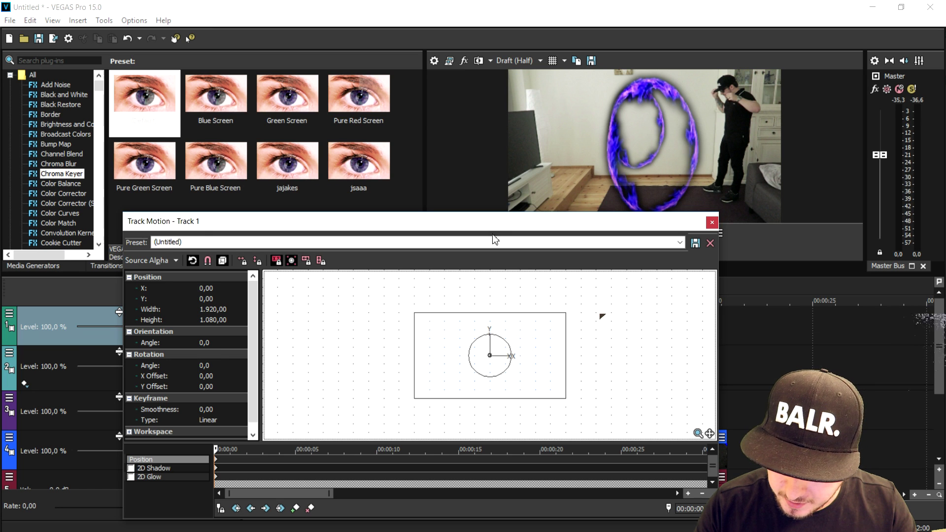
left_click_drag(495, 227, 494, 262)
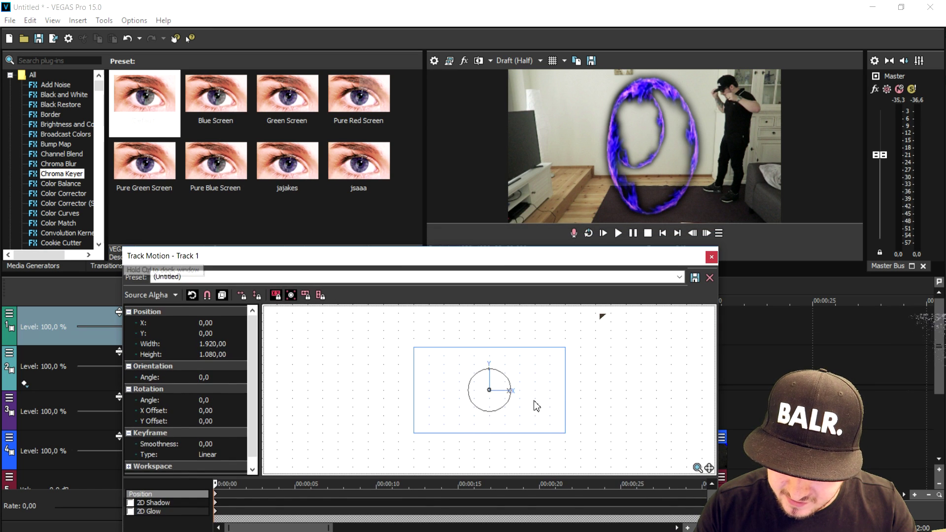
left_click_drag(503, 376, 461, 365)
left_click_drag(534, 323, 497, 369)
scroll(463, 358, "up", 2)
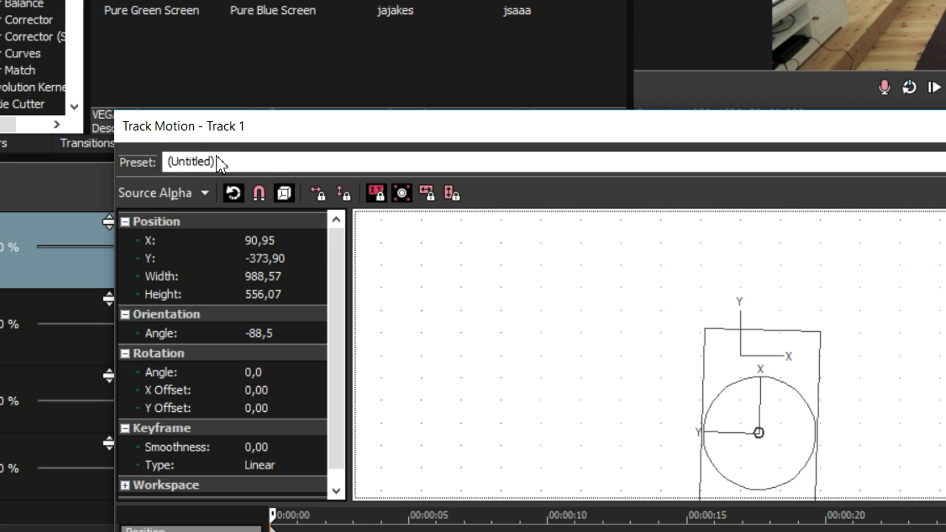
- Switch the track to 3D Source Alpha and tilt the portal flat onto the floor at orientation X -177,6, Y 45,4, Z 89,6 and position Y -402,02
left_click(165, 296)
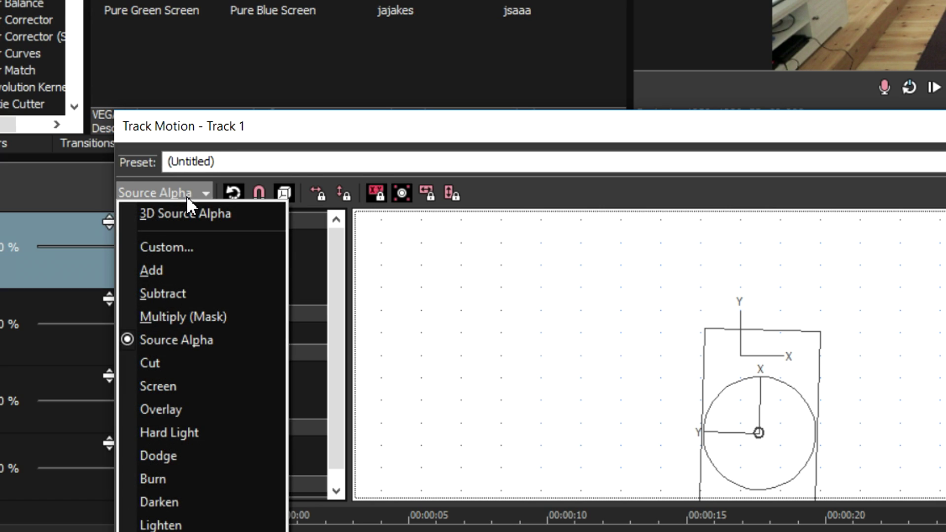
left_click(185, 215)
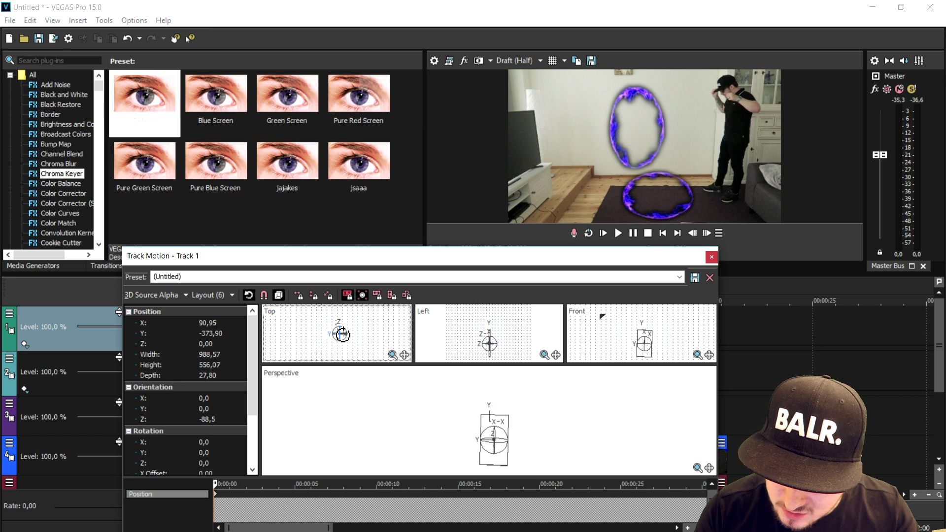
left_click_drag(342, 333, 338, 337)
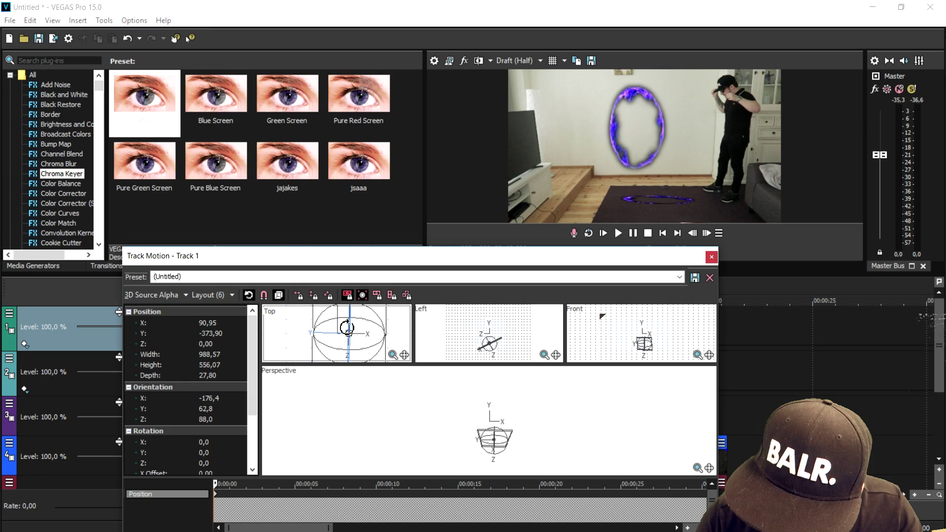
left_click_drag(340, 335, 349, 334)
scroll(527, 442, "up", 2)
left_click_drag(484, 437, 484, 441)
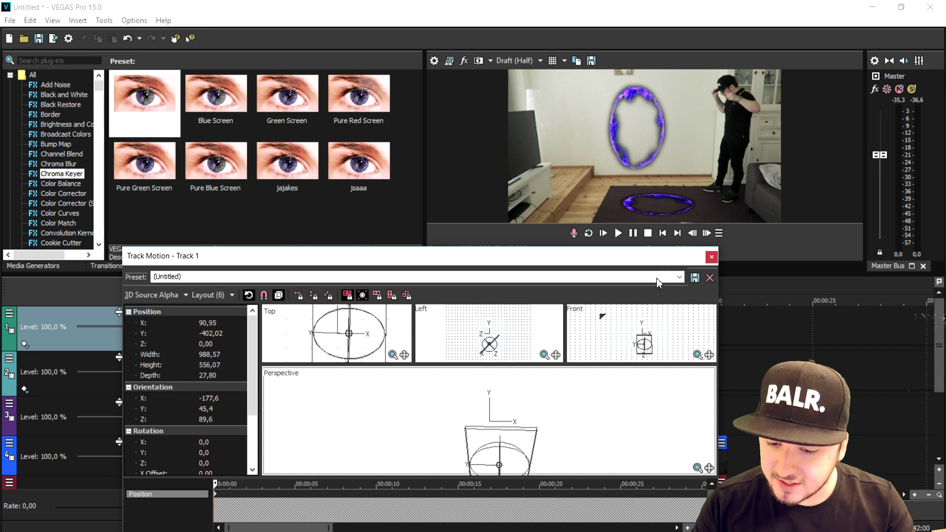
left_click(712, 257)
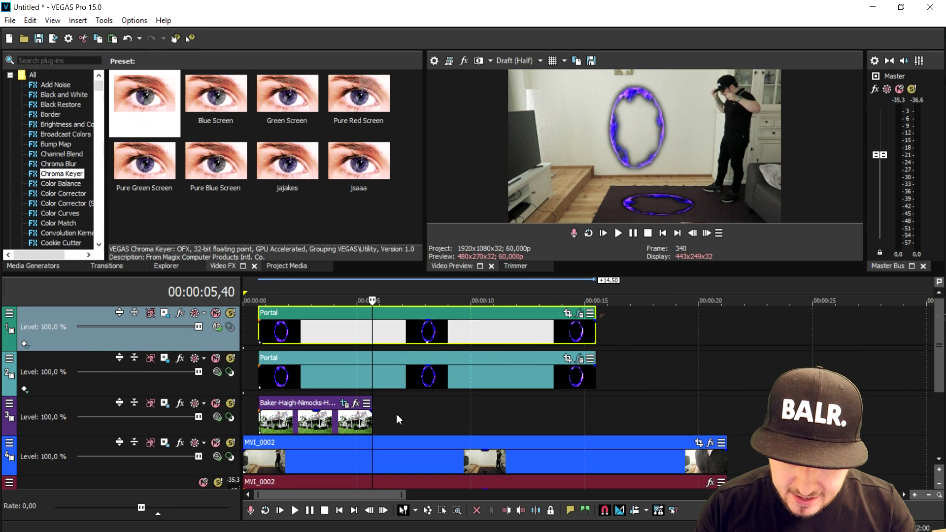
- Extend the house image to the end of the Portal clips and insert an empty video track above all tracks
left_click_drag(373, 420, 593, 423)
scroll(370, 356, "down", 3)
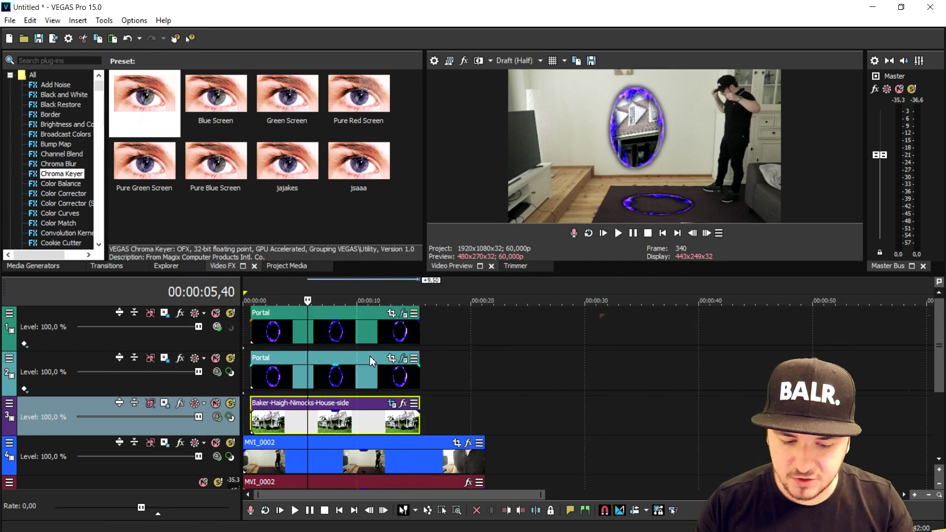
right_click(436, 338)
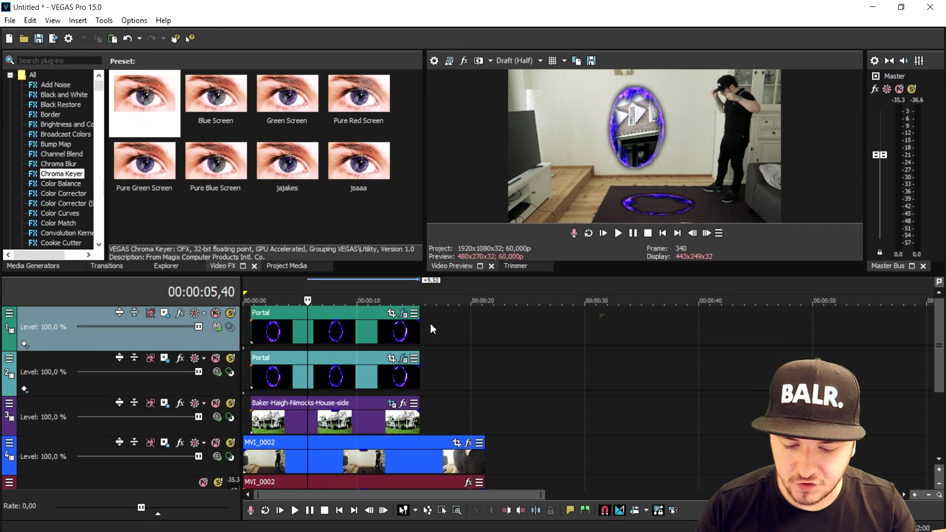
left_click(498, 206)
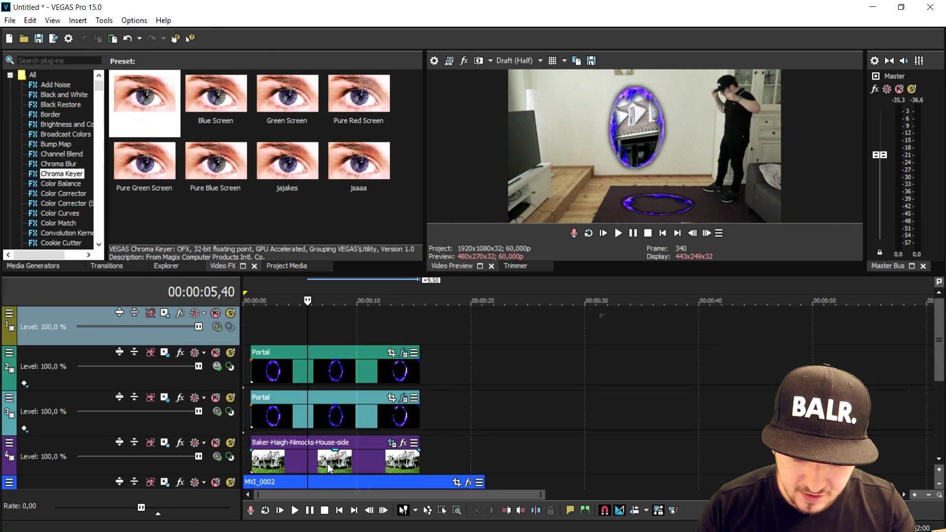
- Place the Lava footage clip on the empty top track, aligned with the Portal clips' start, and move its track below the floor portal's track
left_click(246, 522)
left_click_drag(694, 180, 437, 328)
left_click_drag(365, 333, 256, 331)
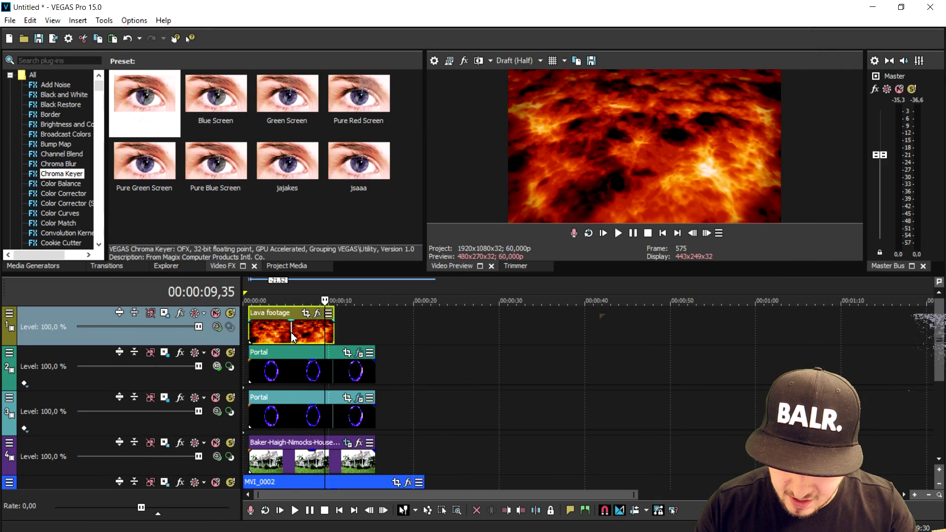
scroll(475, 350, "up", 4)
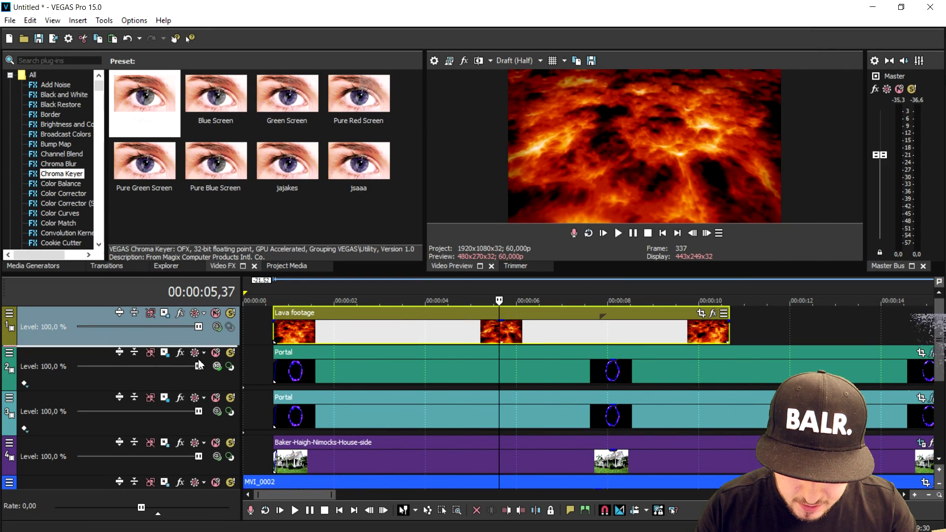
left_click_drag(195, 340, 196, 385)
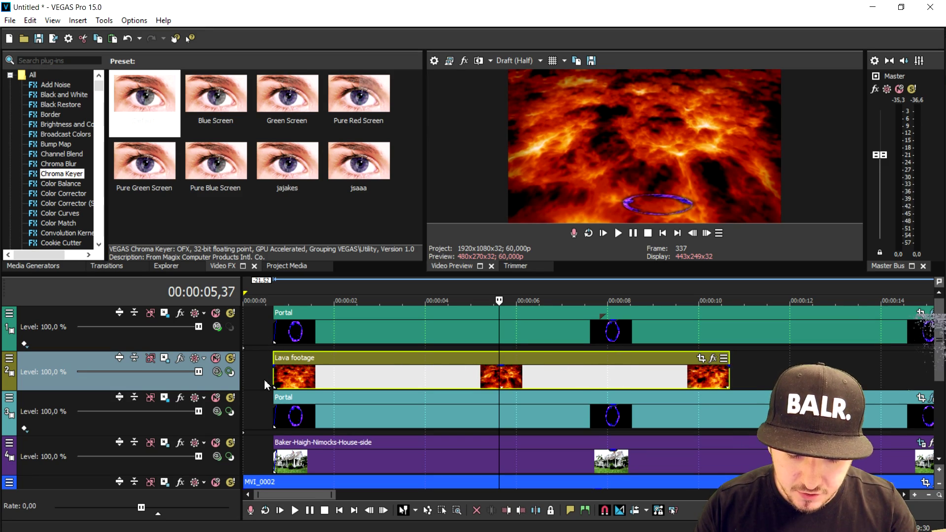
- Use Track Motion on the Lava footage track to shrink the lava and position it over the floor portal
left_click(165, 359)
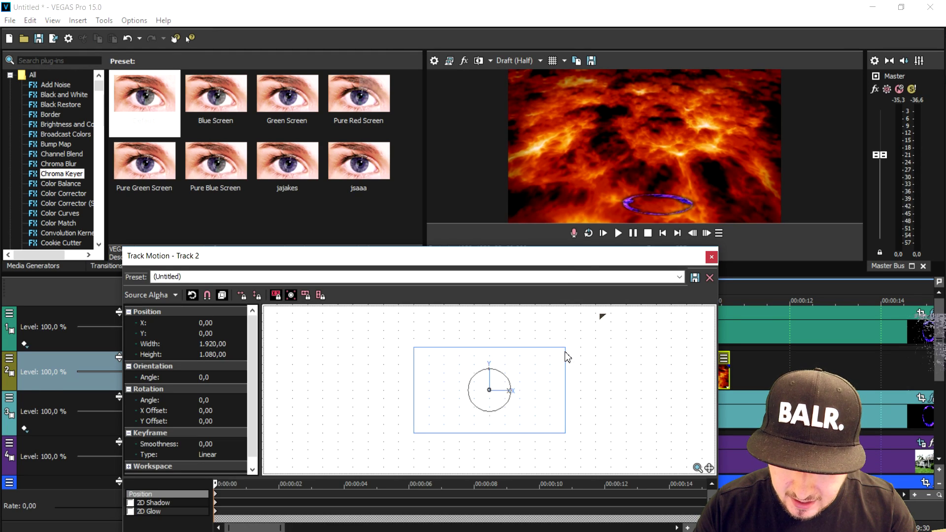
left_click_drag(524, 356, 450, 374)
scroll(555, 380, "up", 2)
left_click_drag(543, 363, 538, 415)
left_click(712, 257)
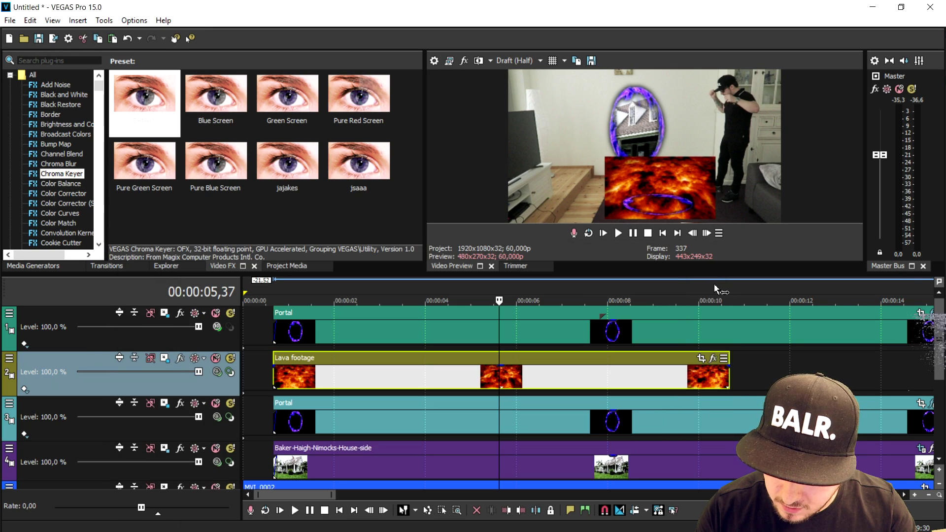
- Mask the Lava footage clip with an ellipse and resize the mask until the lava fits inside the floor portal ring
left_click(702, 358)
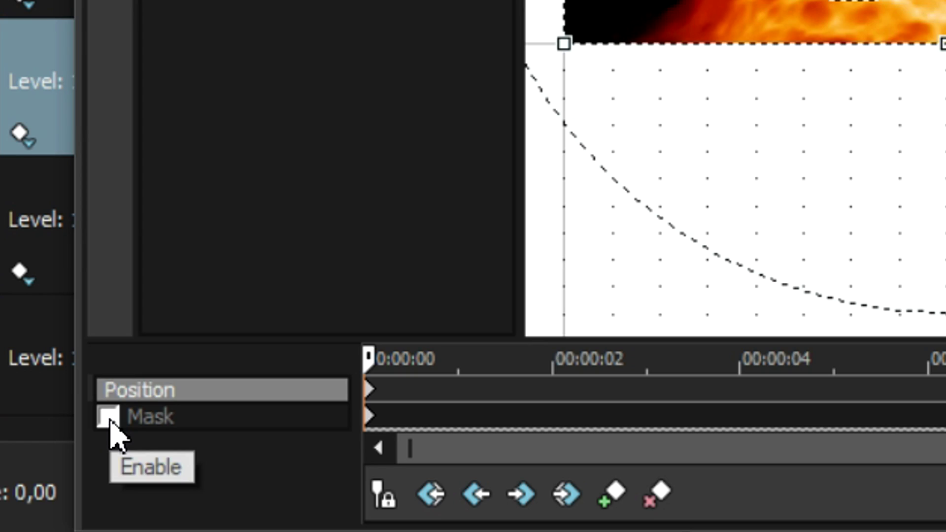
left_click(53, 482)
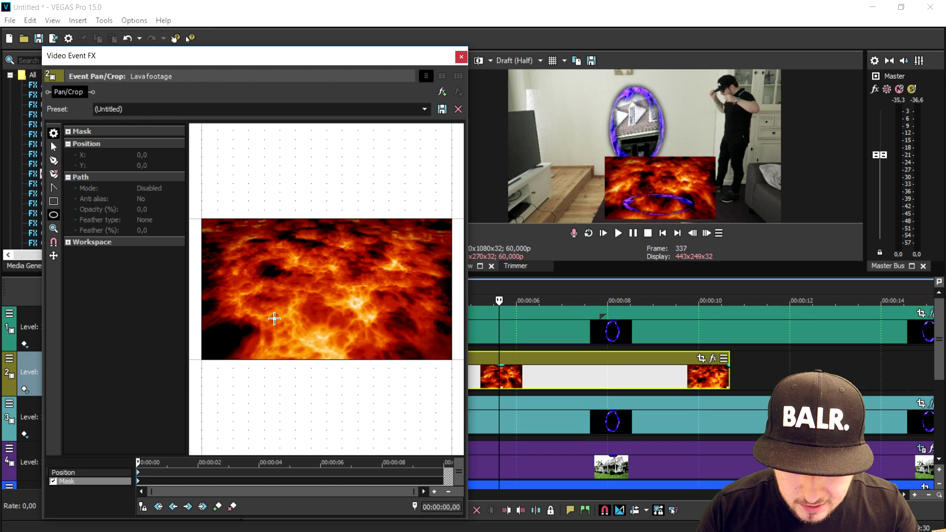
left_click_drag(275, 319, 386, 349)
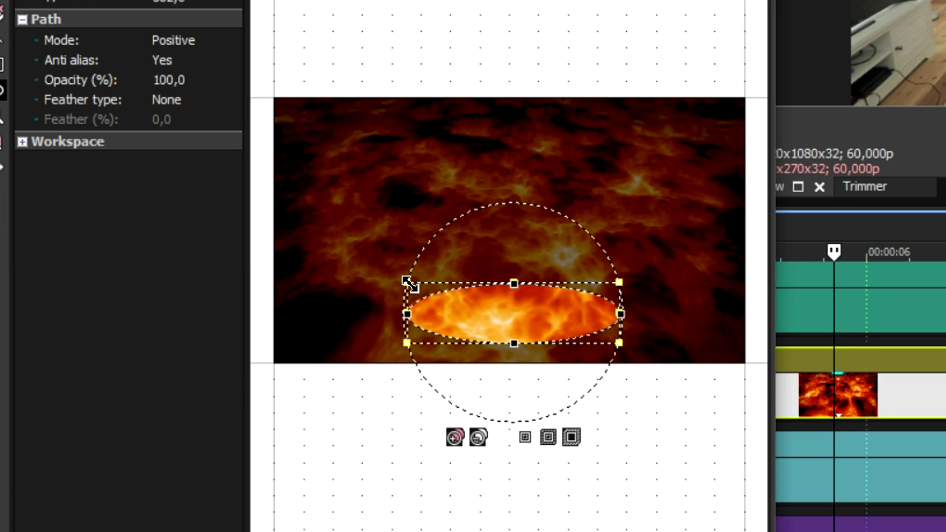
left_click_drag(407, 282, 393, 264)
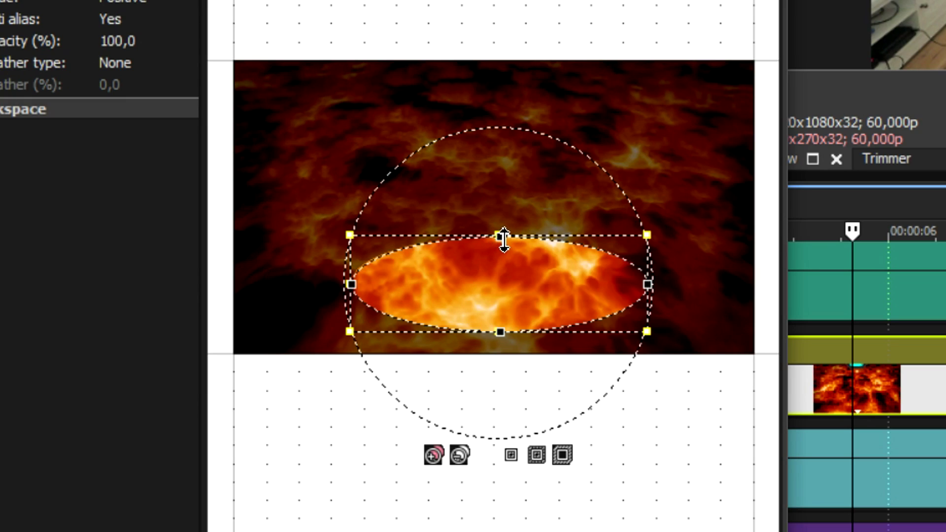
left_click_drag(501, 237, 503, 244)
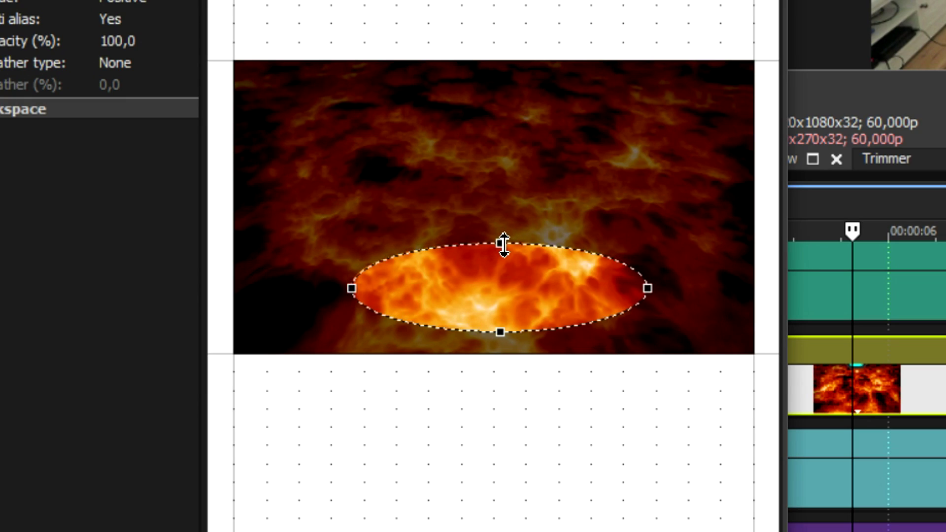
left_click(501, 245)
mouse_move(505, 337)
left_mouse_down()
mouse_move(505, 349)
mouse_move(505, 339)
left_mouse_up()
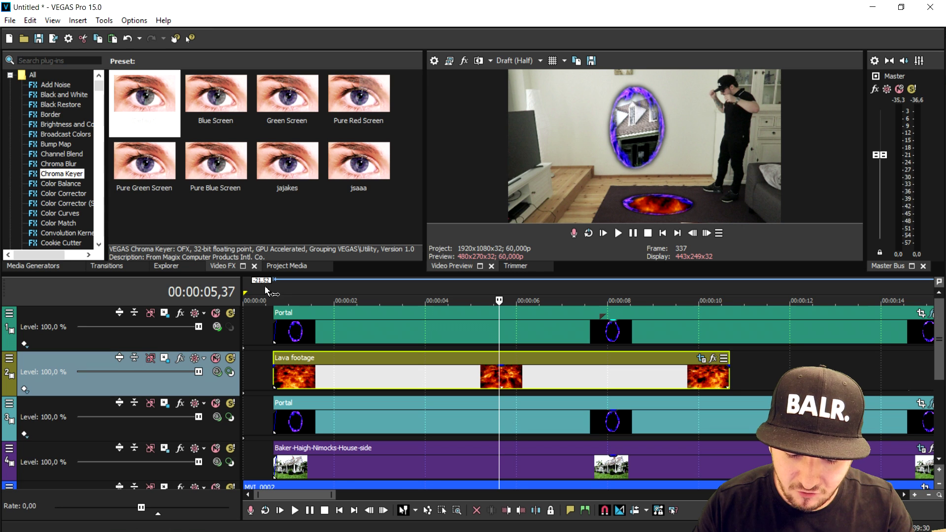
- Give the Lava footage clip a short fade-in at its start and play back the moment the portals open
left_click(286, 288)
key("space")
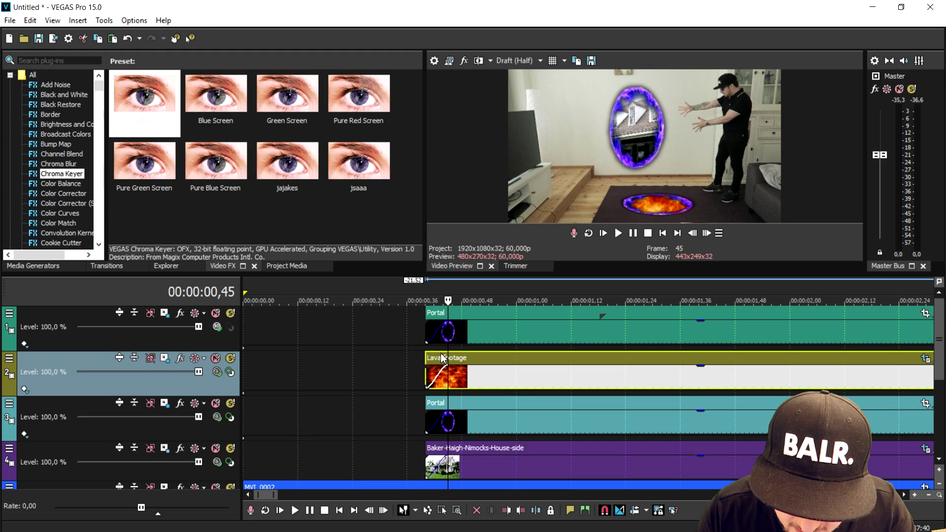
left_click(389, 296)
key("space")
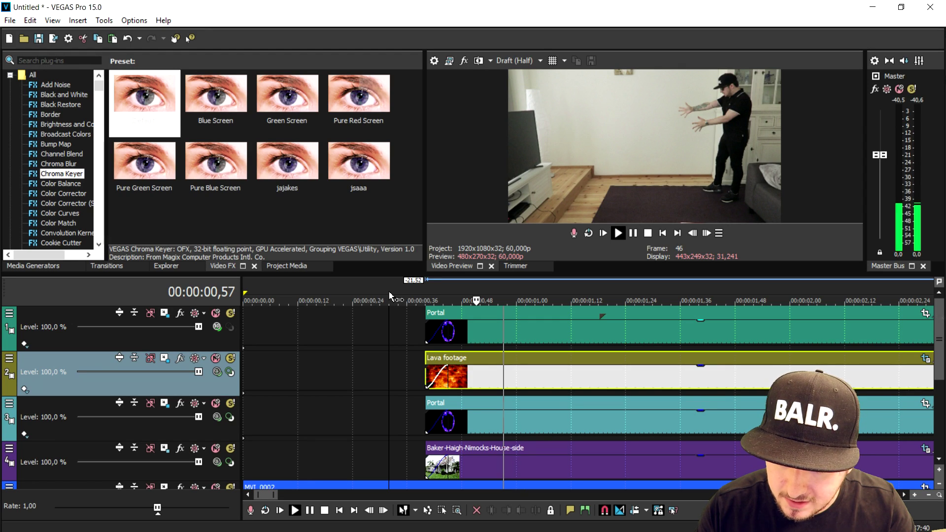
key("space")
scroll(390, 296, "down", 5)
- Set the preview quality to Good (Half) and play the composite from about 00:00:03,09
left_click(541, 60)
left_click(581, 129)
left_click(387, 299)
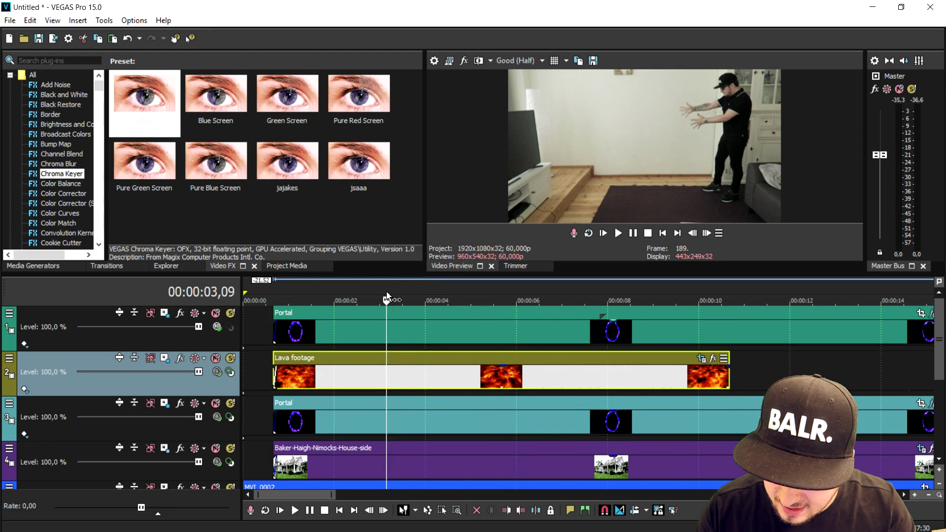
key("space")
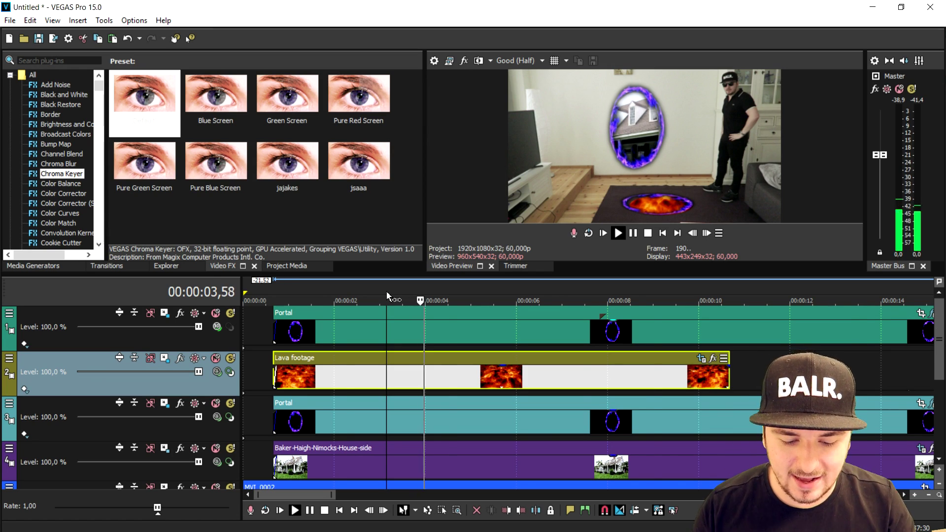
key("Return")
- Insert a video track directly below the floor portal's track, holding the sdsddssds glow image aligned with the Portal clips' start
scroll(265, 324, "up", 2)
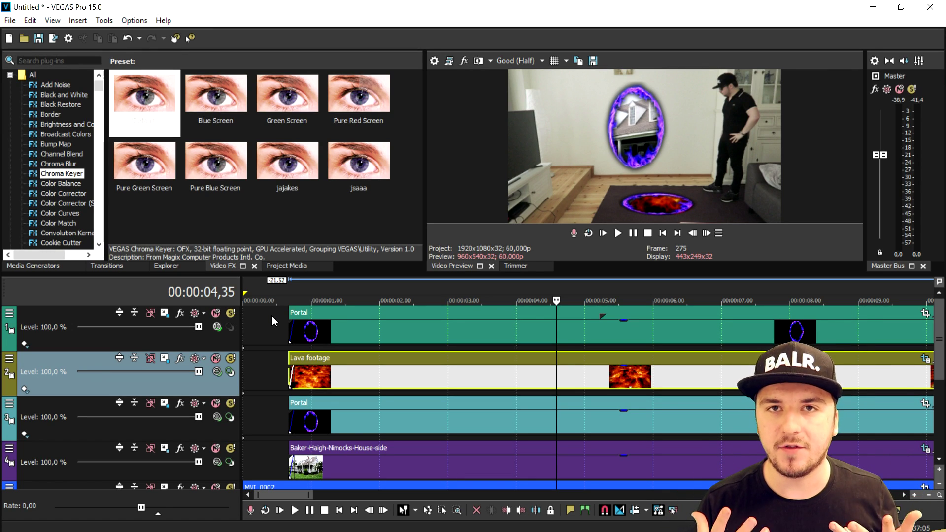
right_click(272, 317)
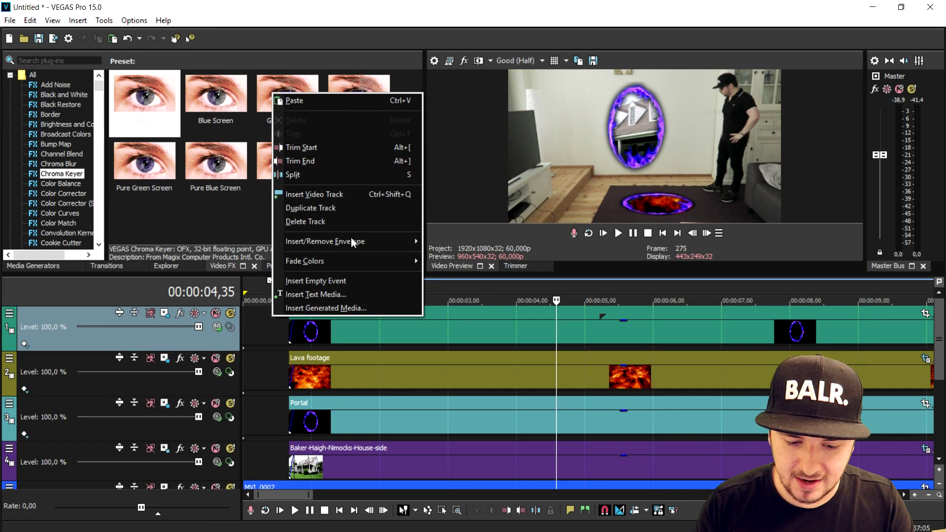
left_click(349, 197)
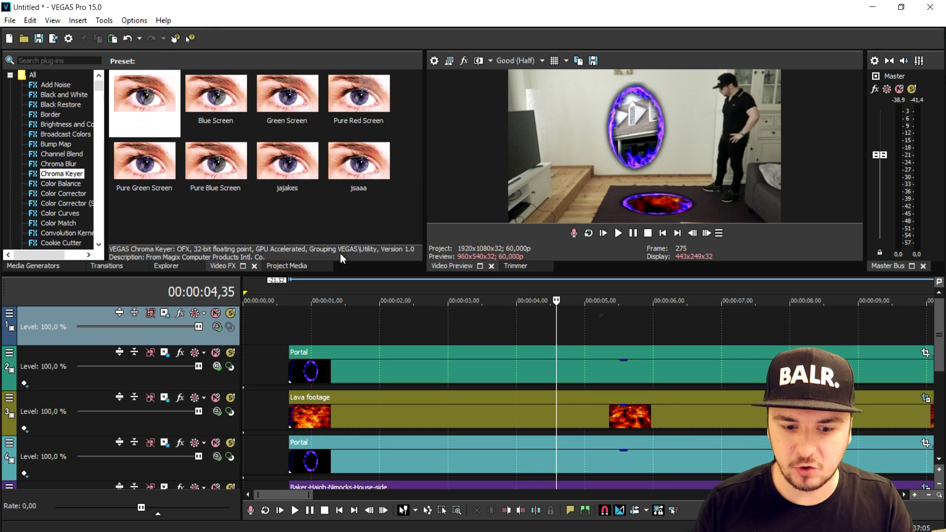
left_click(227, 522)
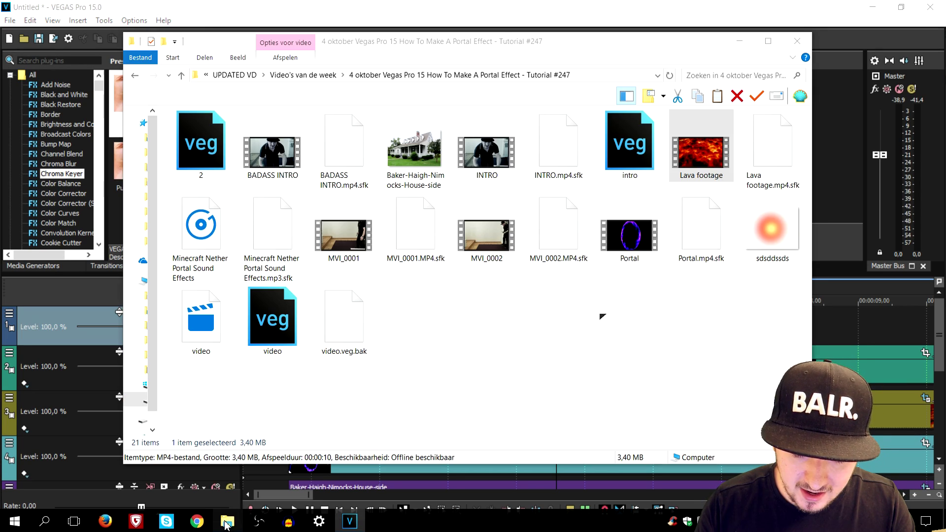
left_click_drag(772, 230, 318, 329)
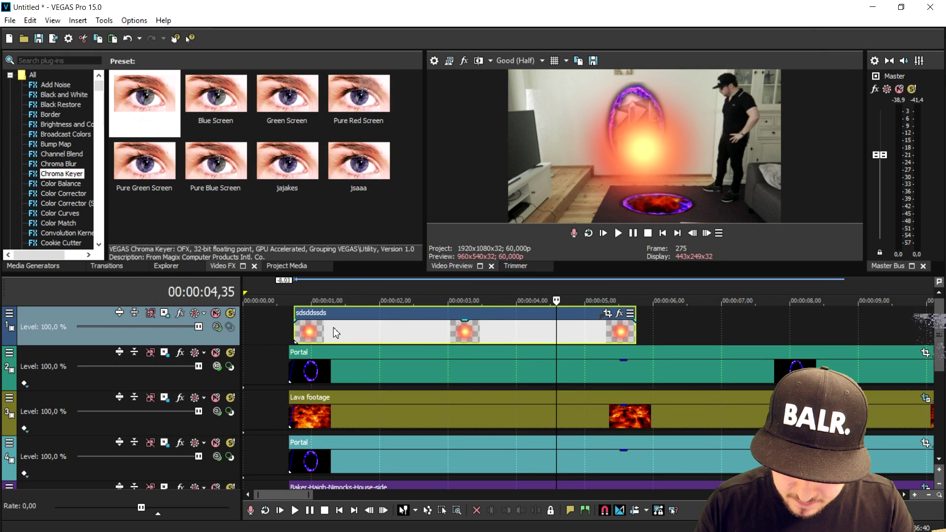
left_click_drag(203, 338, 205, 376)
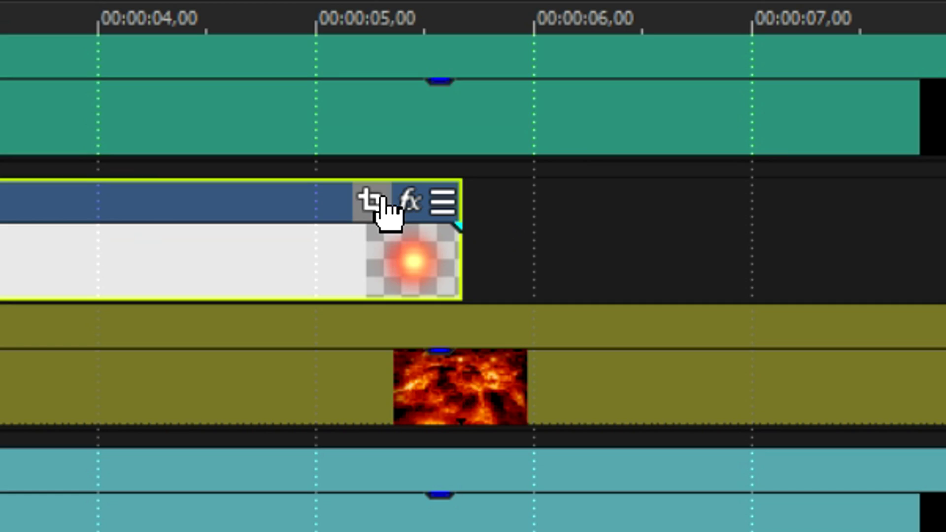
- Add a rectangular mask to the glow image that keeps only its upper half
left_click(384, 200)
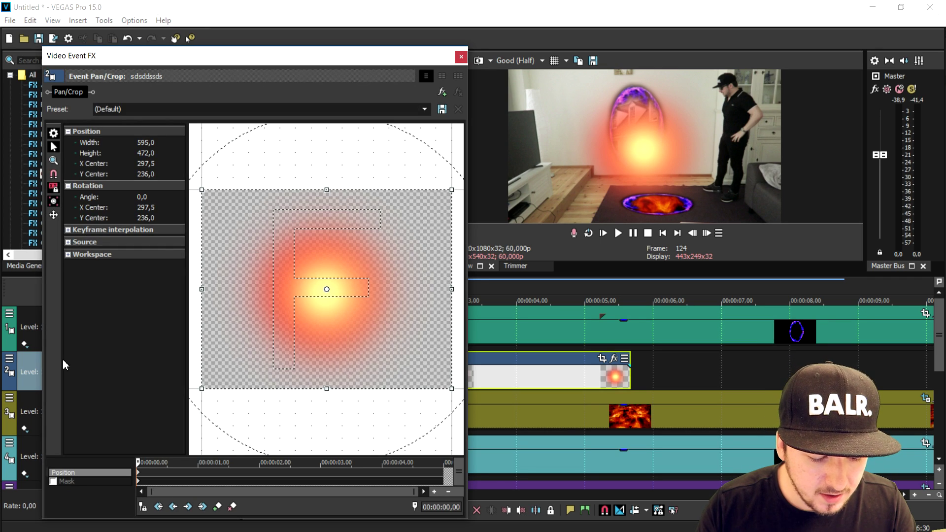
left_click(54, 482)
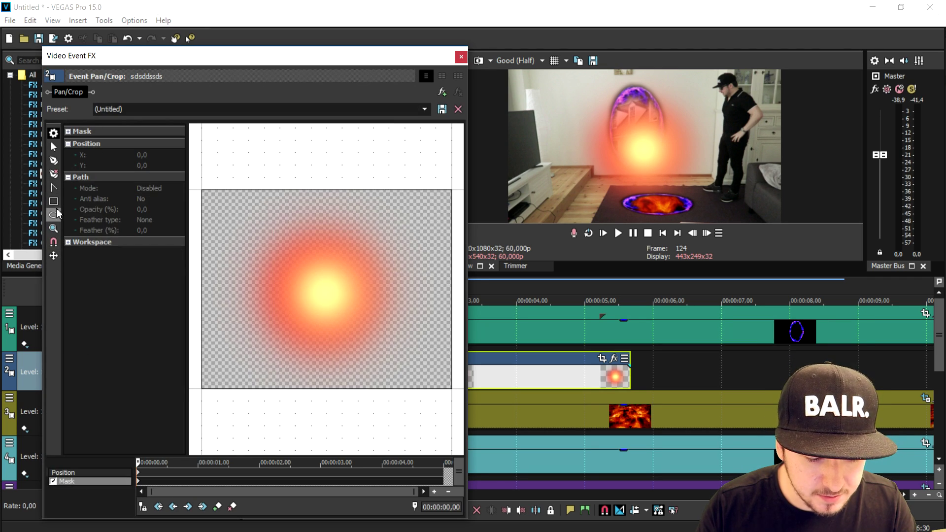
left_click(56, 201)
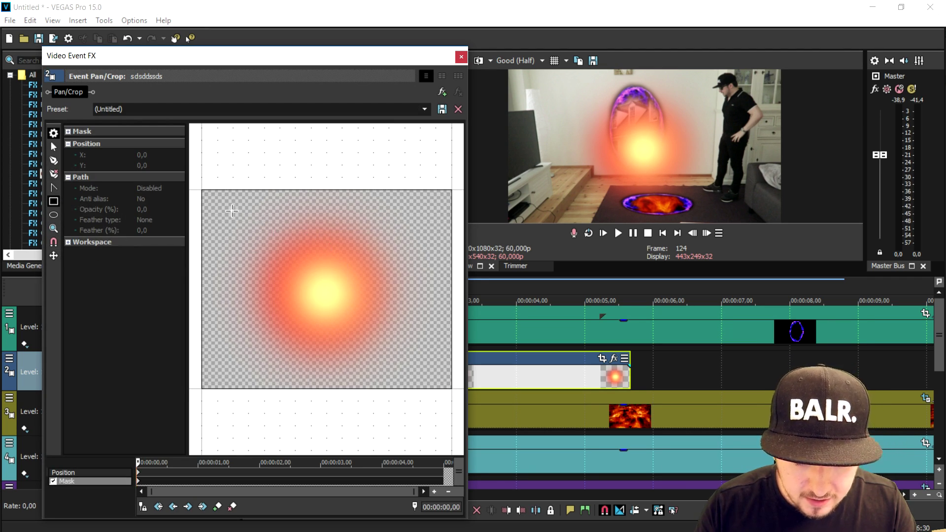
left_click_drag(220, 210, 445, 308)
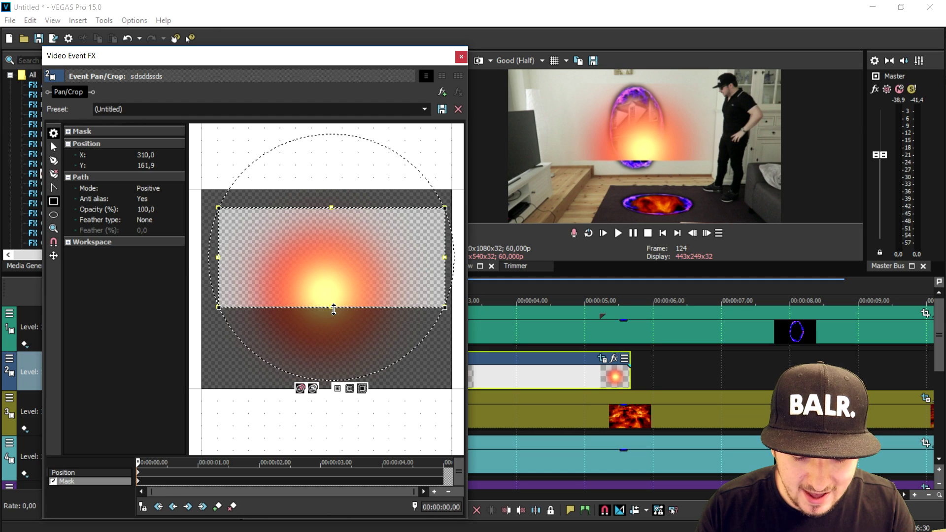
left_click_drag(333, 309, 334, 301)
left_click(461, 57)
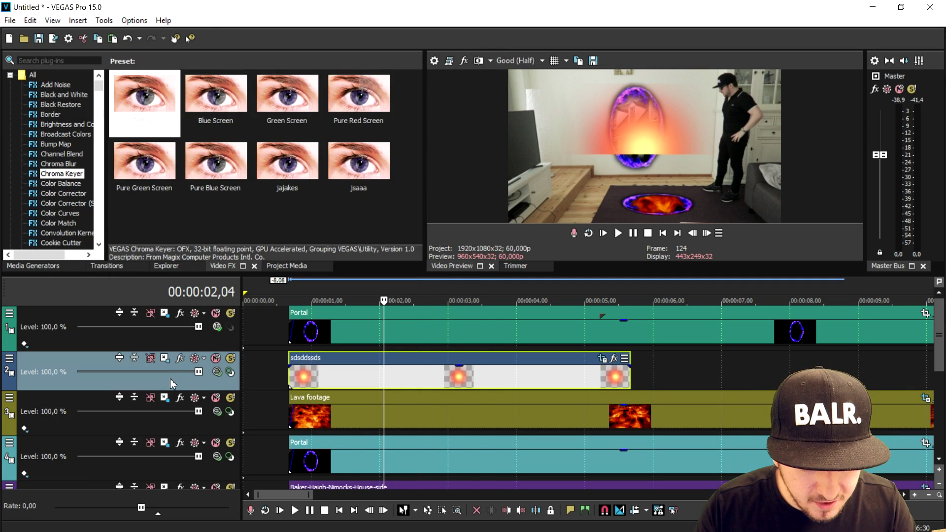
- Shrink the glow onto the floor portal with Track Motion and narrow its rectangular mask from both sides, centring it at X 246,9, Y 149,4
left_click(168, 360)
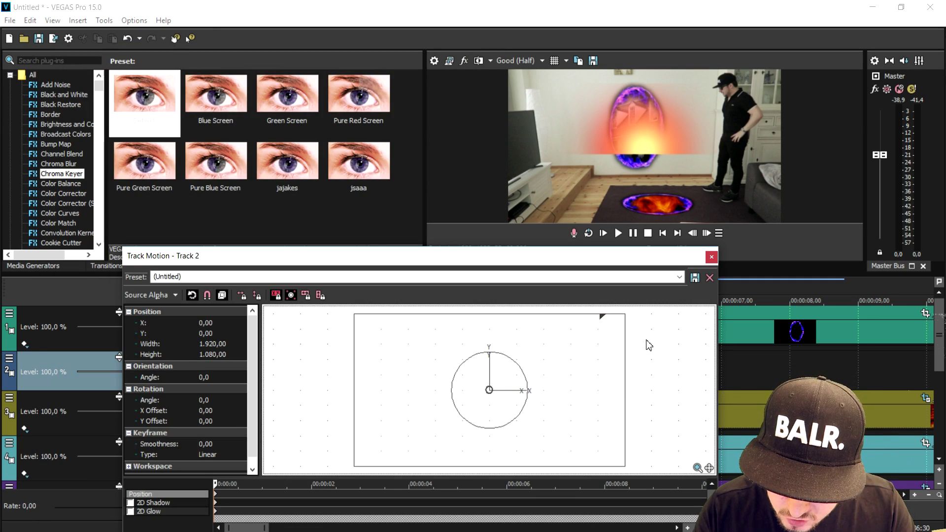
left_click_drag(626, 315, 606, 319)
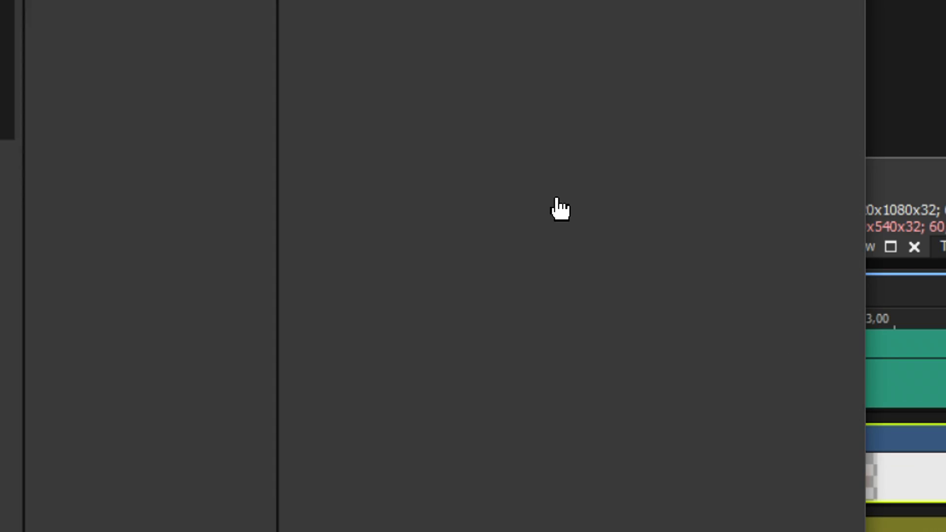
left_click_drag(346, 124, 818, 317)
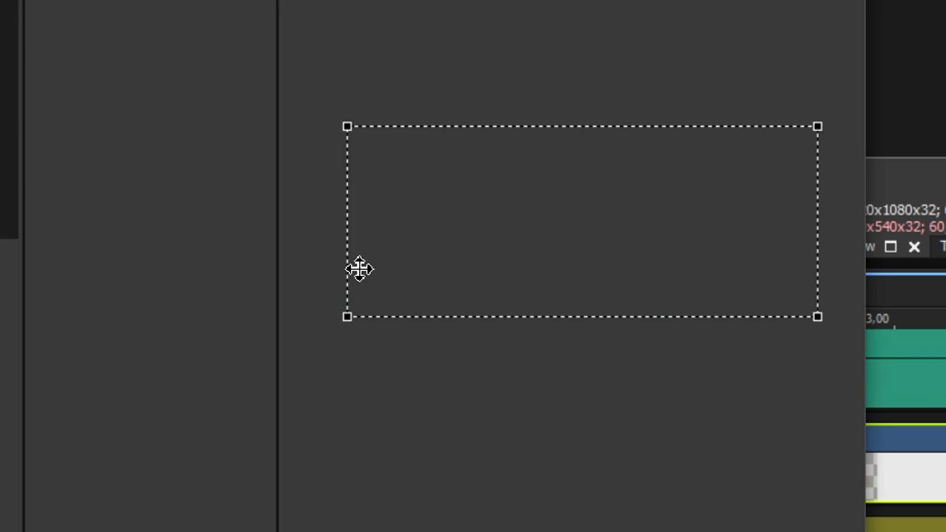
left_click_drag(346, 220, 384, 224)
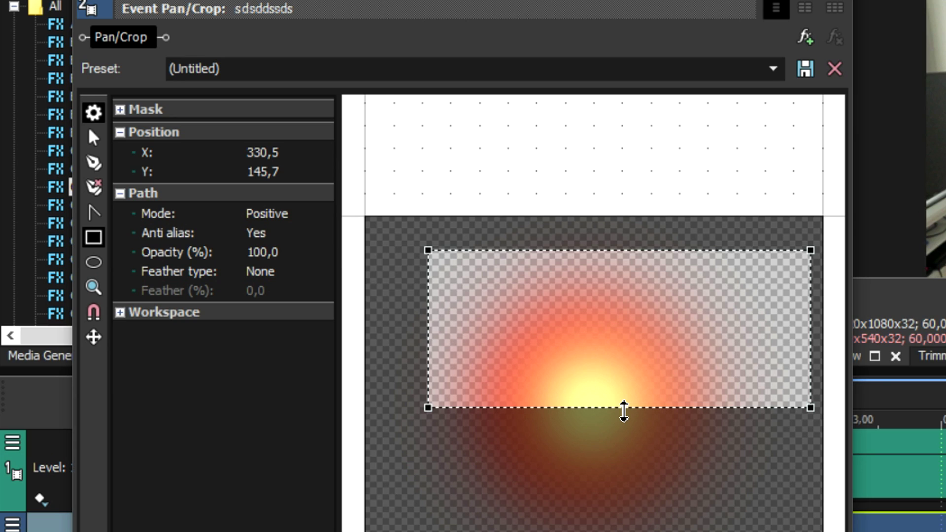
left_click_drag(623, 408, 624, 413)
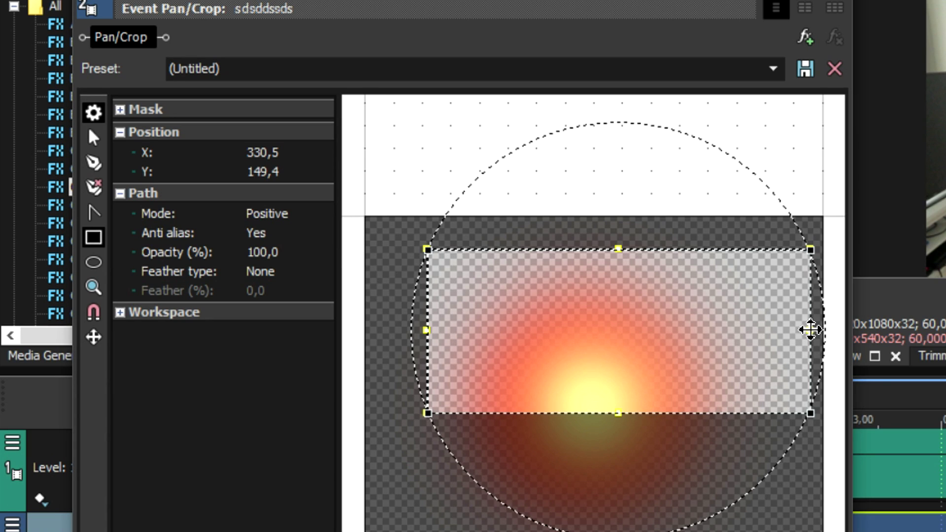
left_click_drag(813, 329, 682, 339)
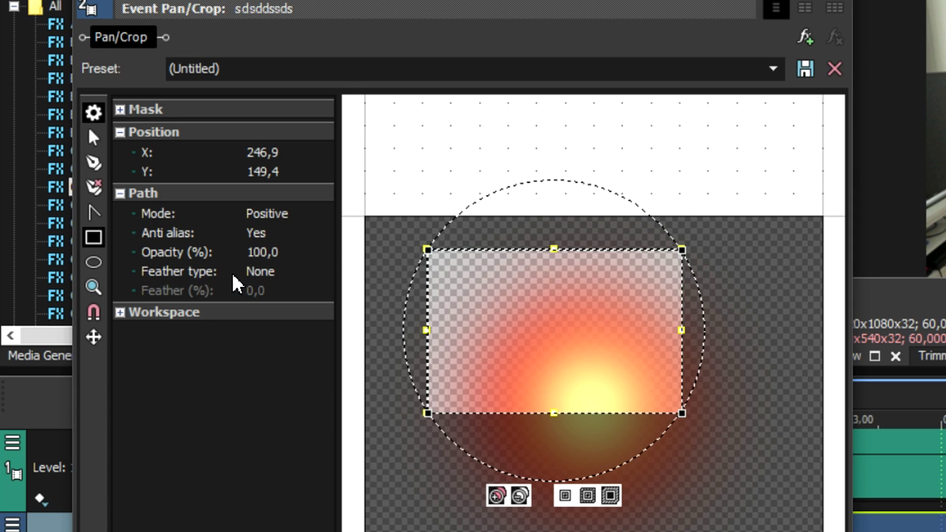
- Set the glow mask's feather type to Both, increase its feather amount, and move the glow track below the Lava footage track
left_click(279, 277)
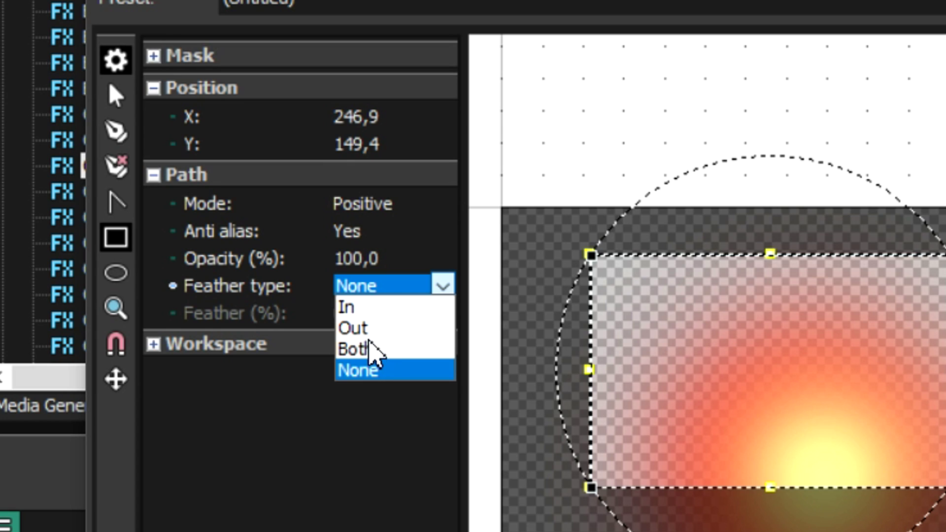
left_click(370, 348)
left_click(436, 333)
left_click(438, 320)
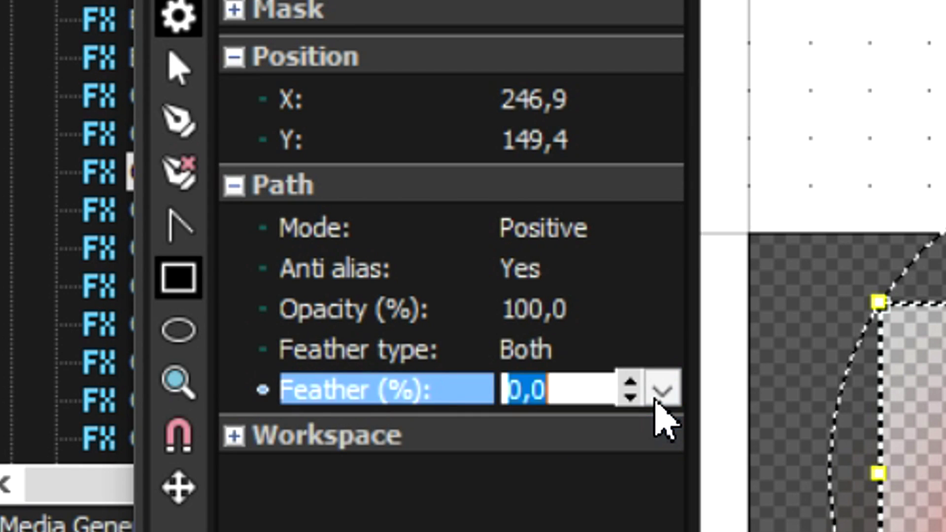
left_click(662, 390)
left_click_drag(531, 428, 567, 419)
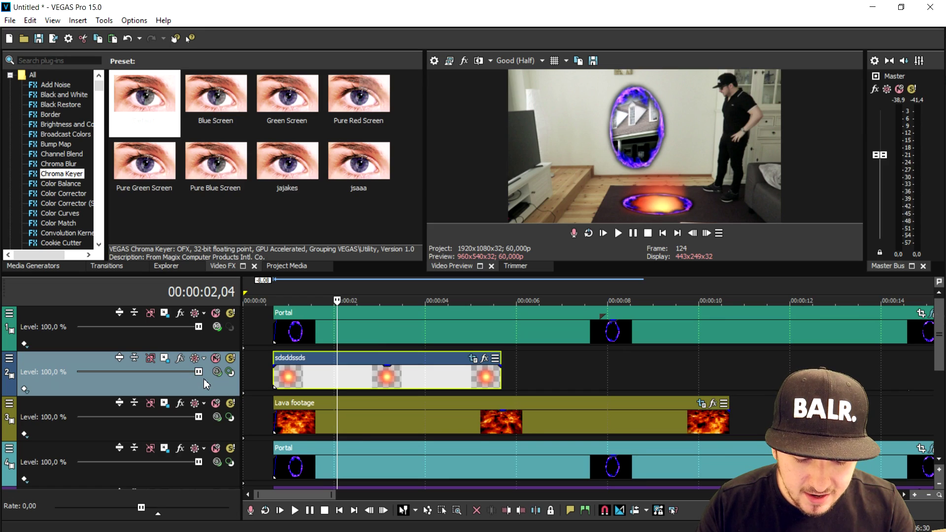
left_click(214, 426)
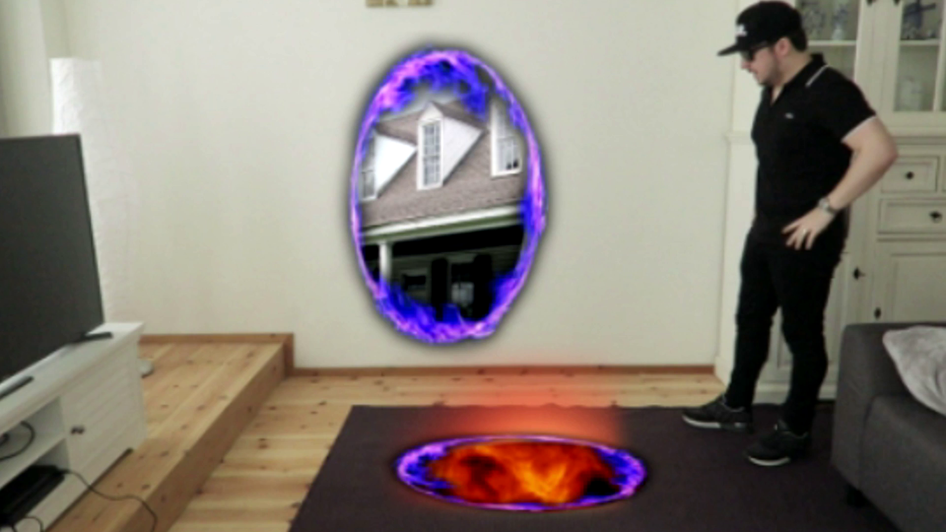